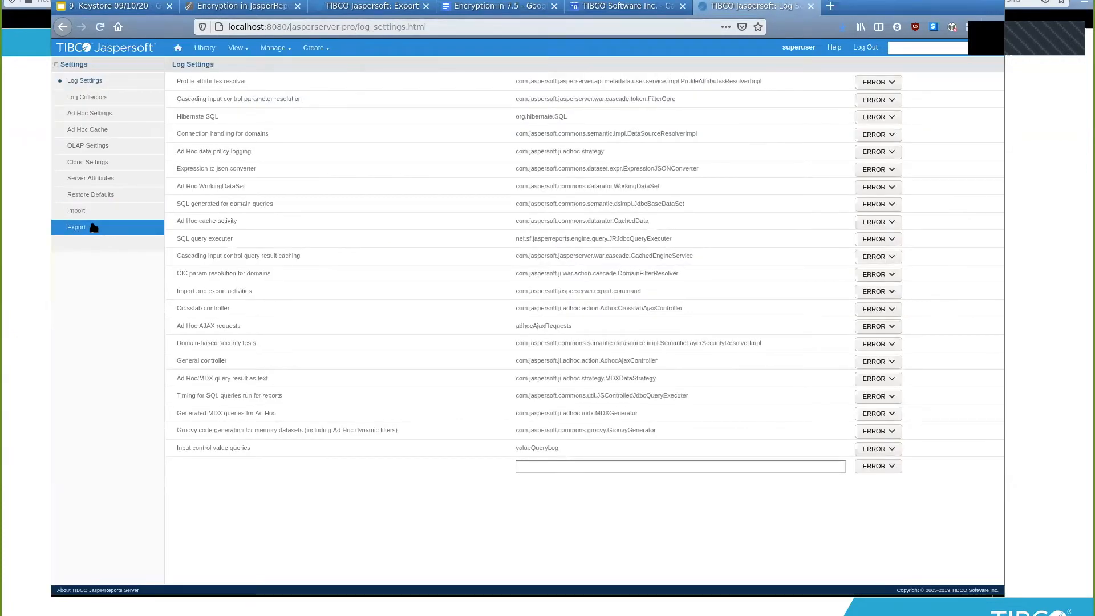
Look over the export and import settings pages of the server on localhost:8080, finishing on the export page
click(93, 228)
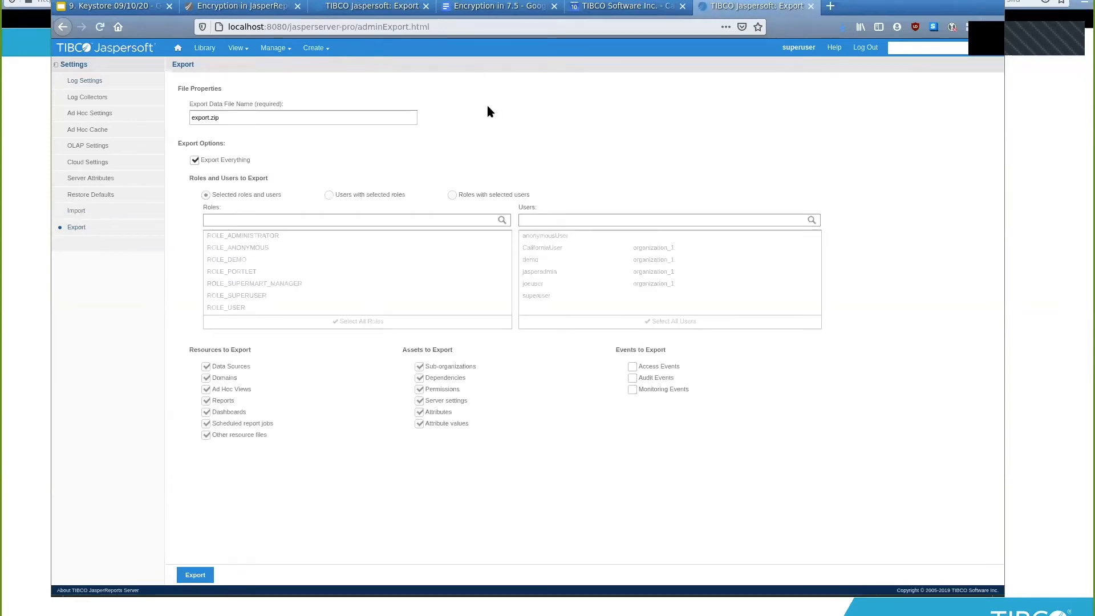
click(262, 120)
click(71, 219)
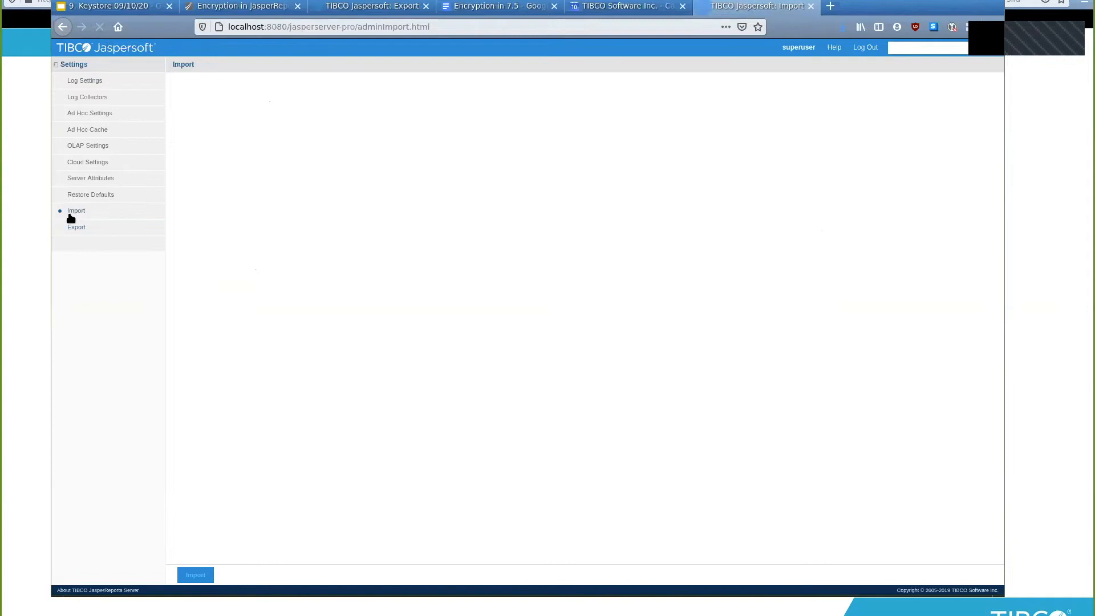
click(94, 232)
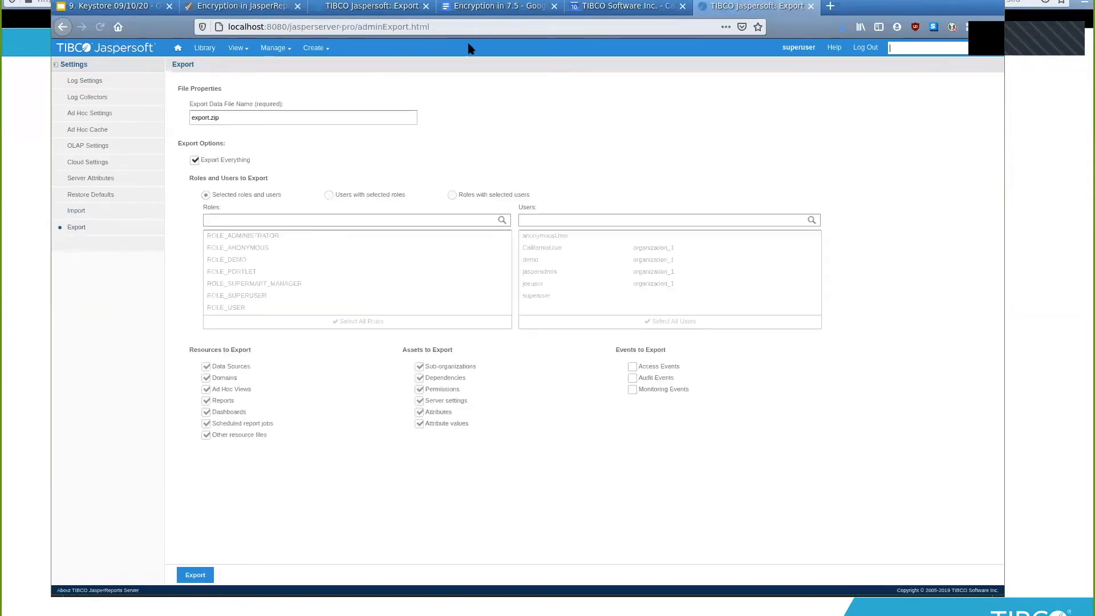
Switch to the server at 172.17.18.24, request its import settings, and sign in as superuser with the account password
click(363, 11)
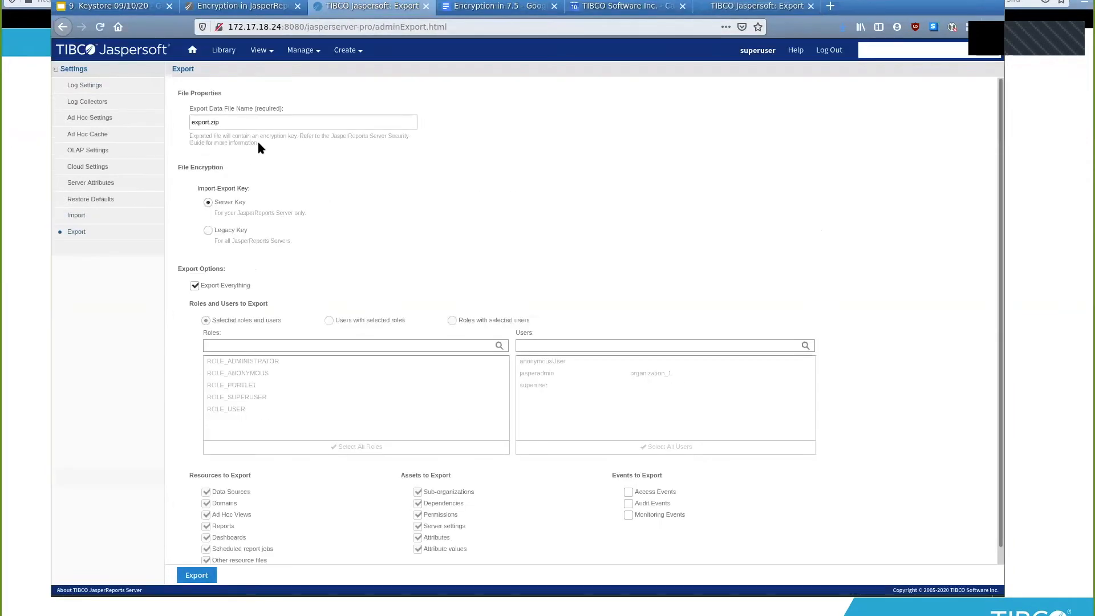
click(86, 216)
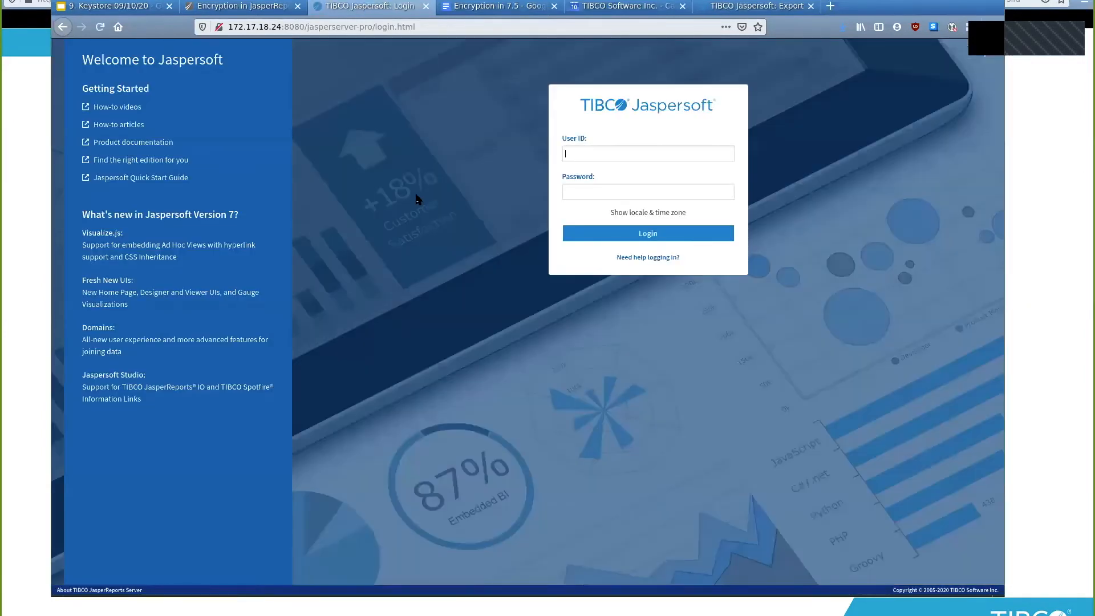
text(supersuser)
key(Tab)
text(••••••••)
key(Return)
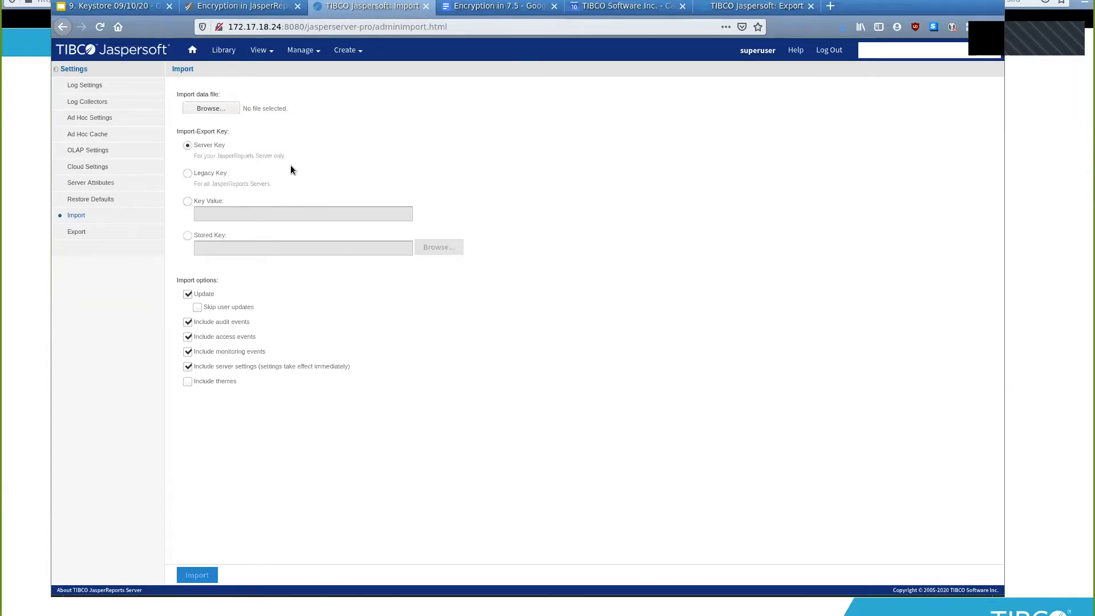
Examine the import-export key choices Legacy Key, Key Value and Stored Key with its repository browser, and return the selection to Server Key
triple_click(527, 152)
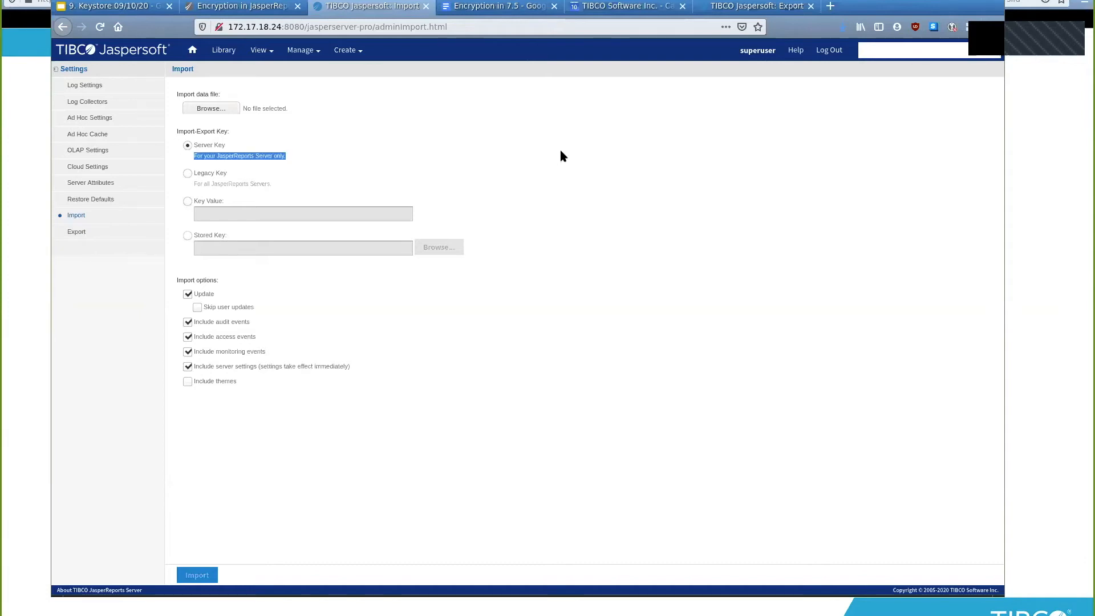
click(562, 156)
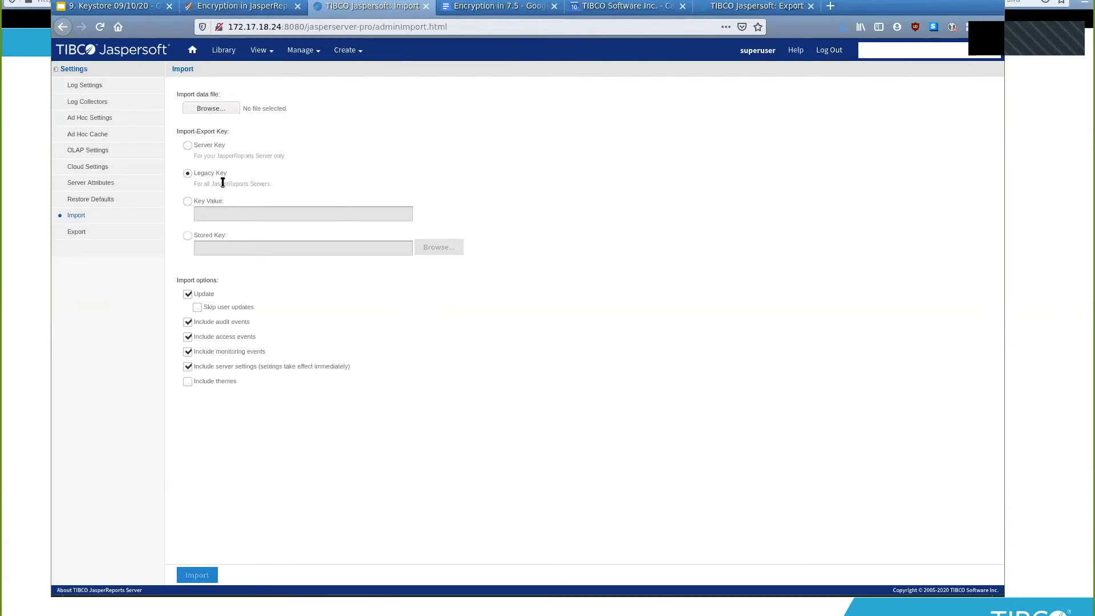
click(212, 202)
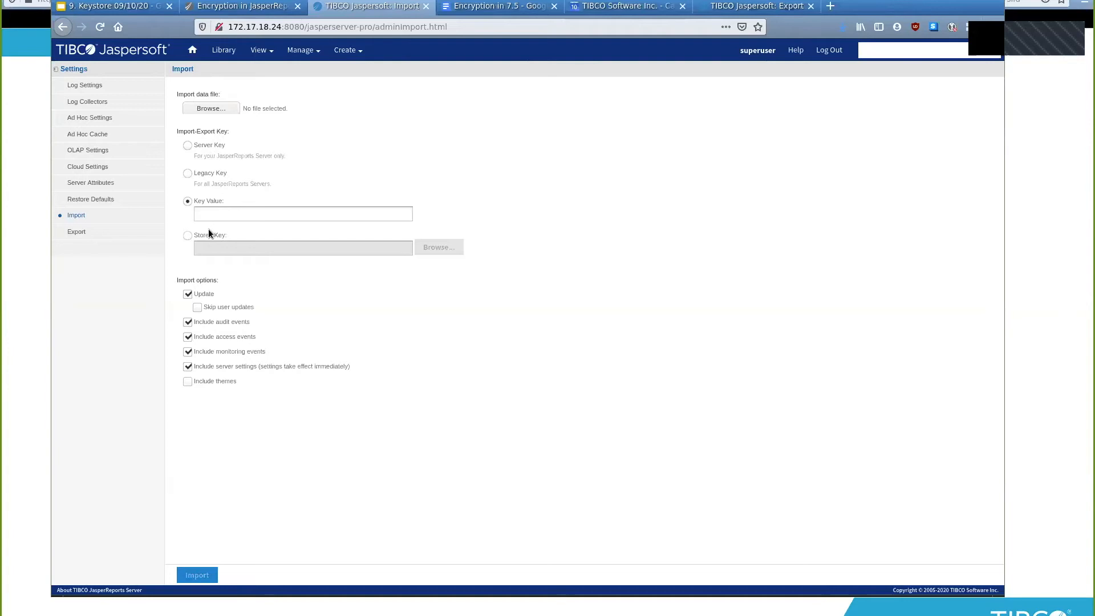
click(206, 236)
click(452, 247)
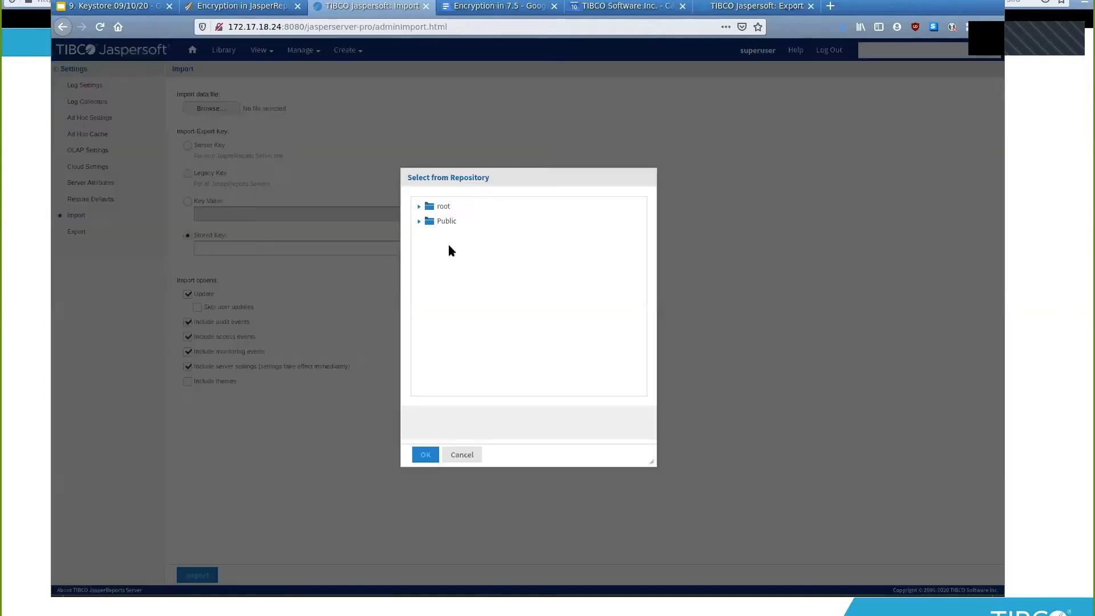
click(427, 221)
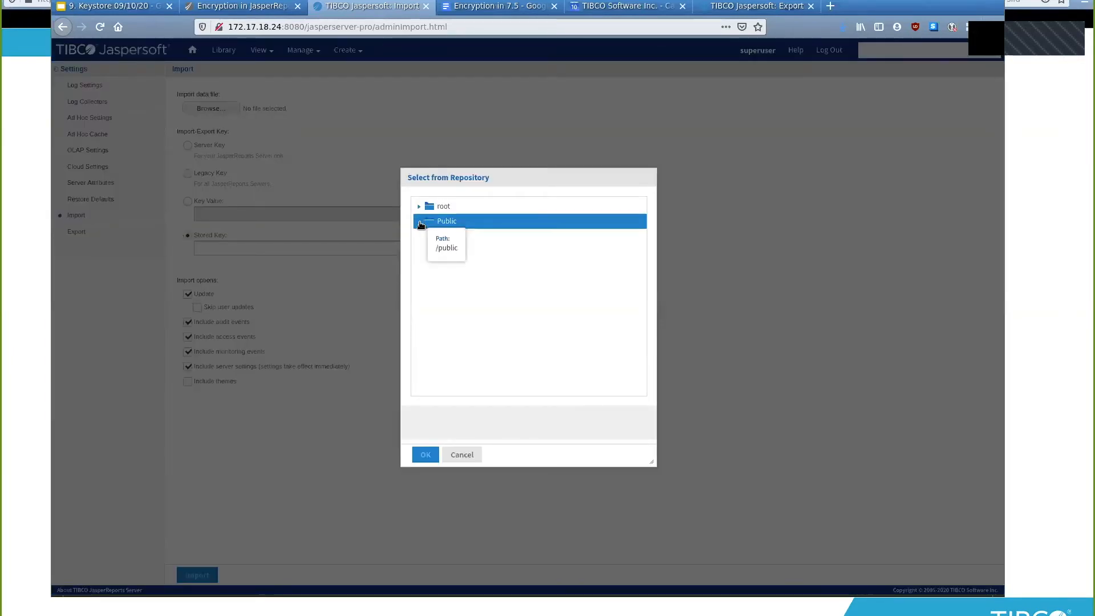
click(453, 454)
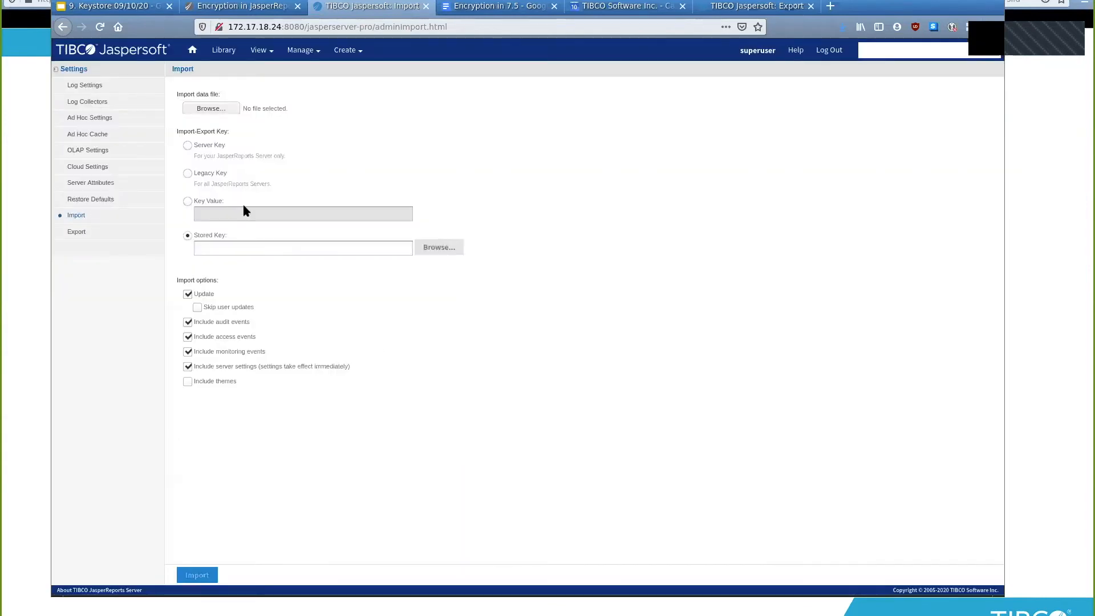
click(200, 201)
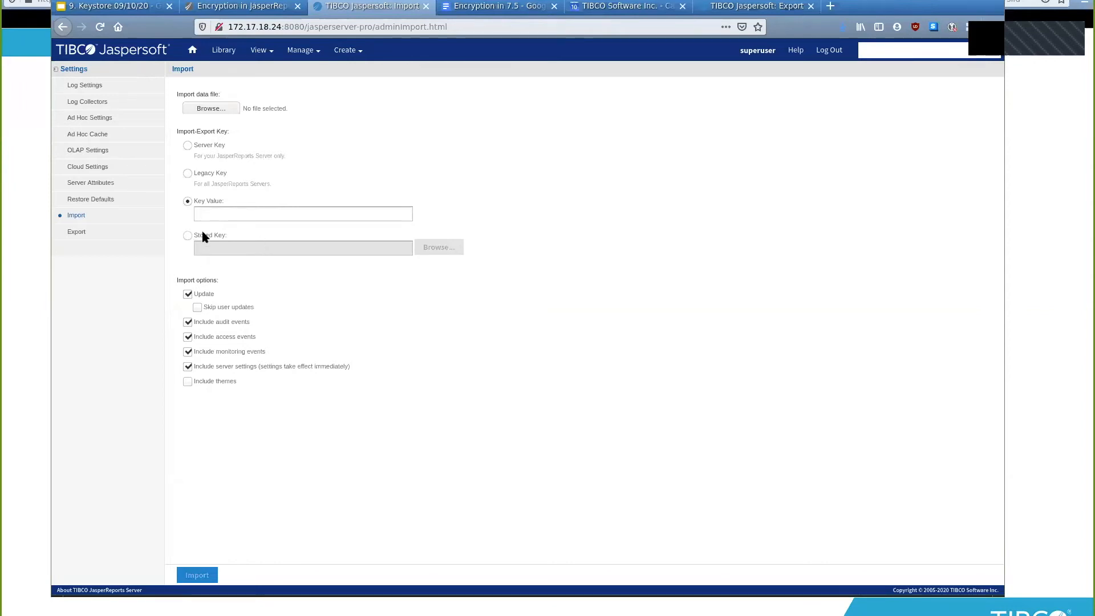
click(191, 146)
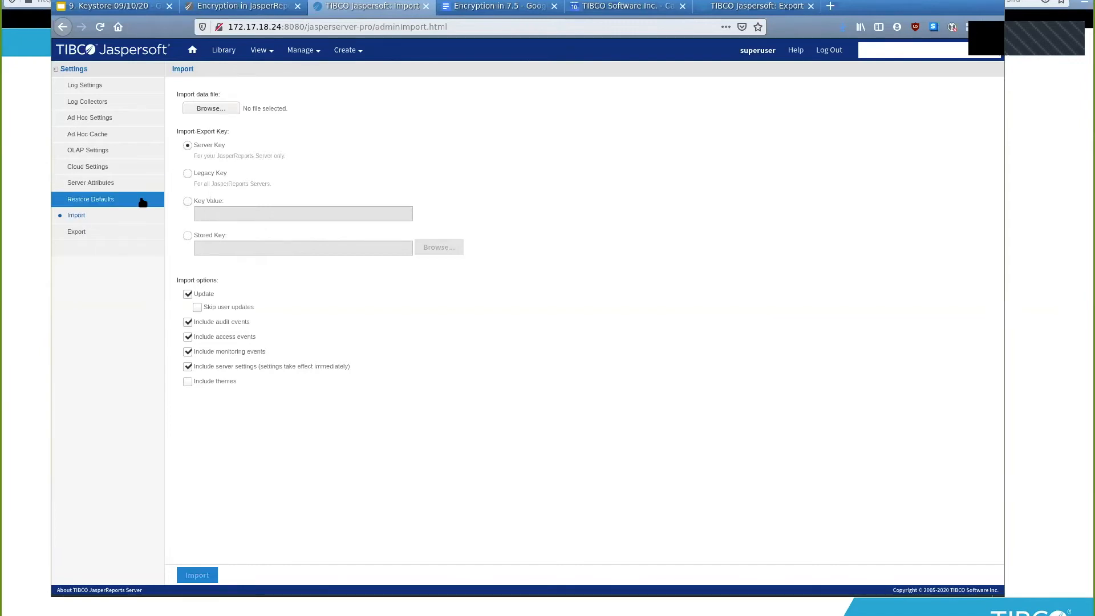
Open the export settings and check the Legacy Key encryption choice, leaving Server Key selected
click(87, 230)
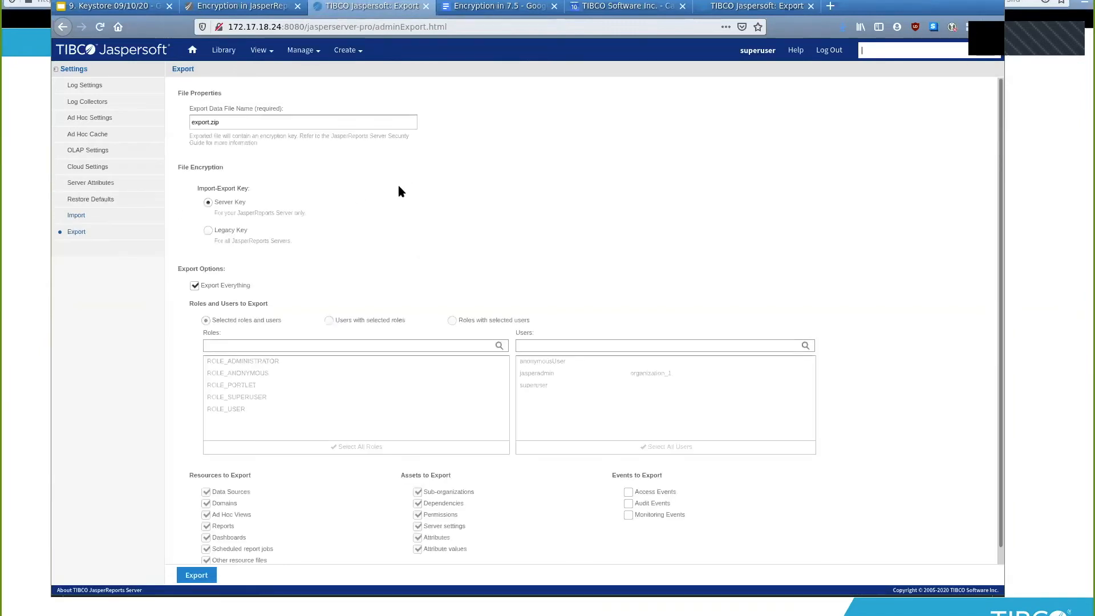
click(223, 231)
click(223, 203)
On the localhost server's export page, turn off Export Everything and select all roles and all users
click(716, 10)
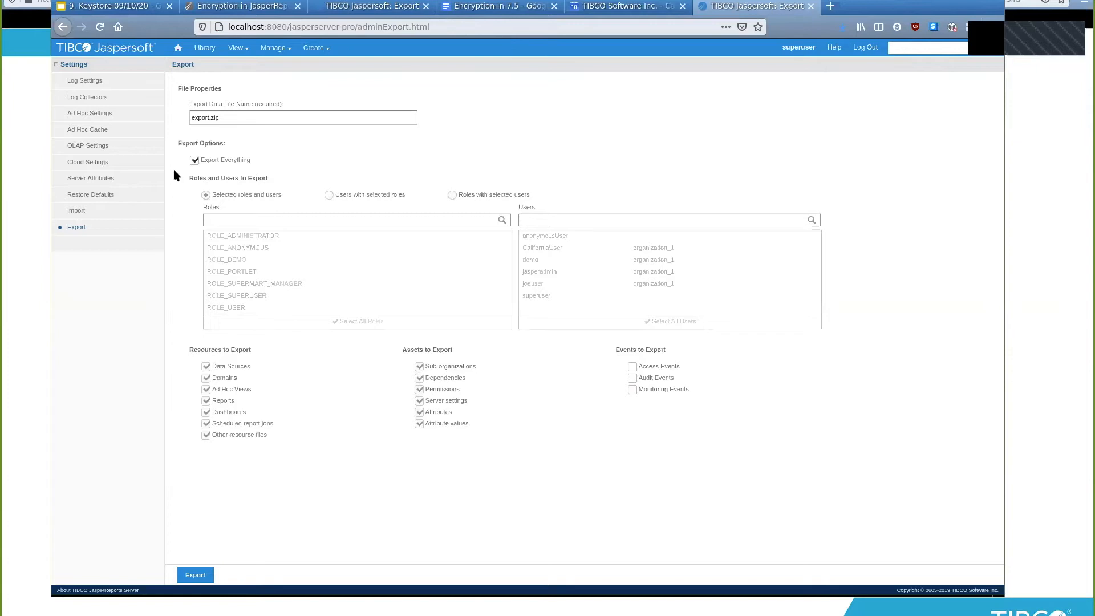
click(209, 161)
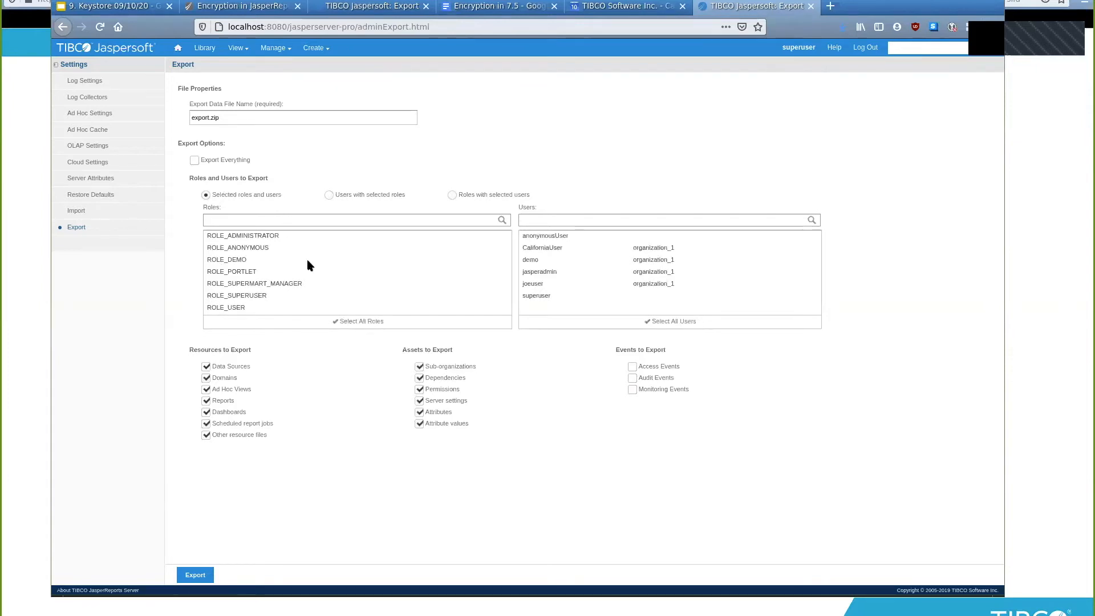
click(267, 236)
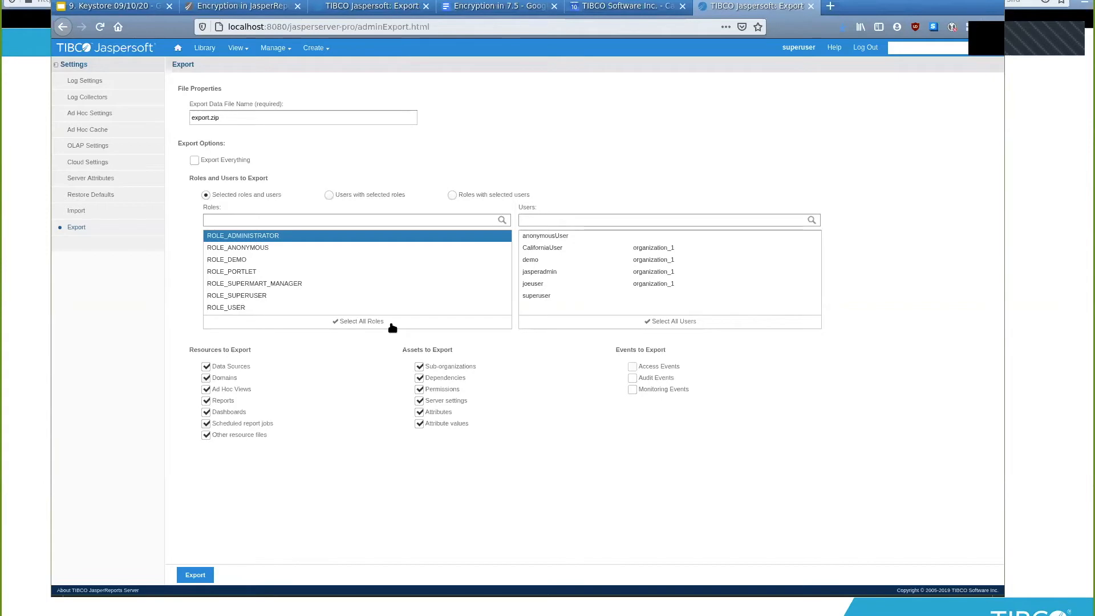
click(471, 325)
click(606, 324)
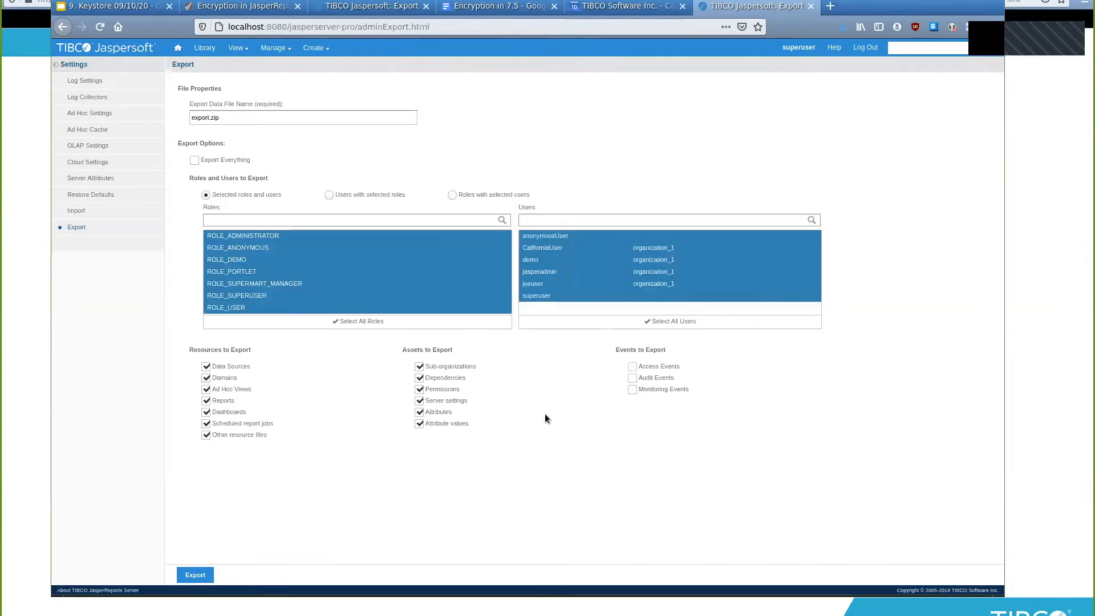
Exclude data sources, domains, Ad Hoc views, reports, dashboards and other resource files from the export, keeping sub-organizations and server settings included
click(206, 390)
click(206, 378)
click(206, 412)
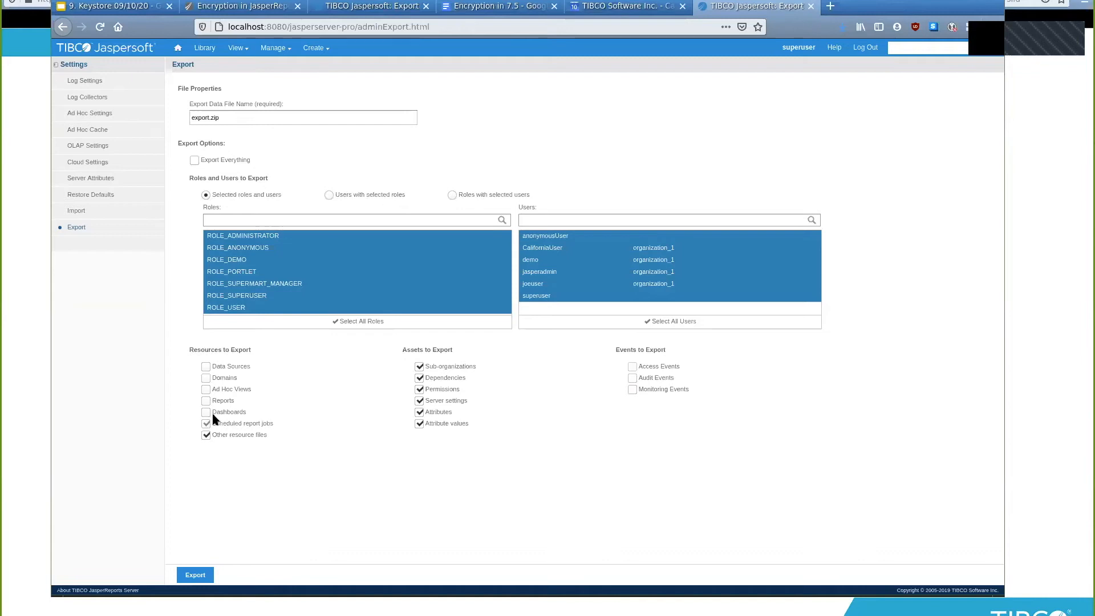
click(430, 362)
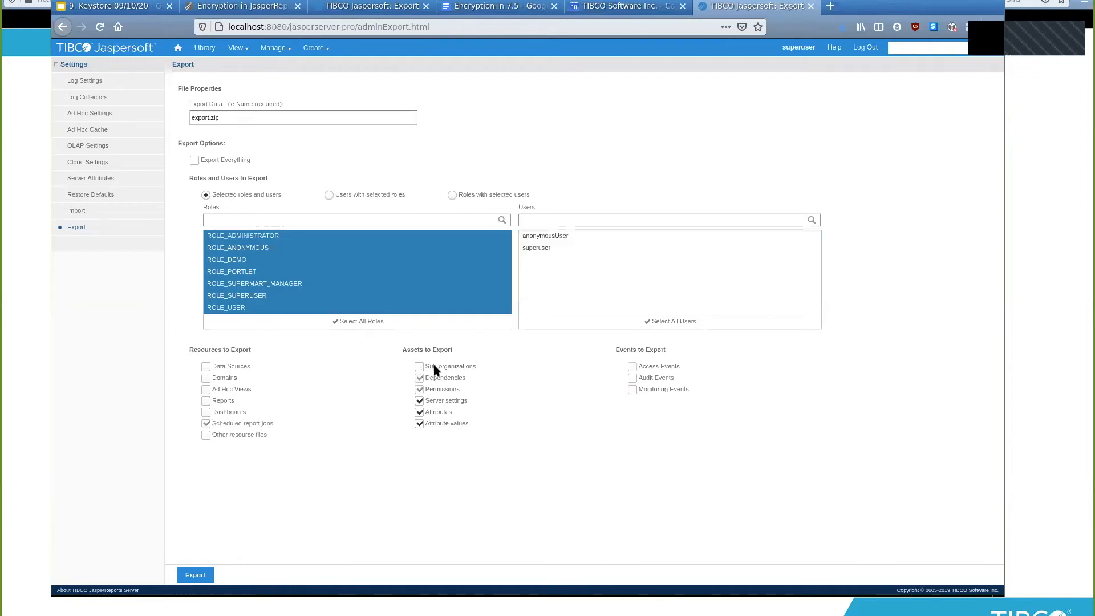
drag(440, 374, 439, 369)
click(440, 370)
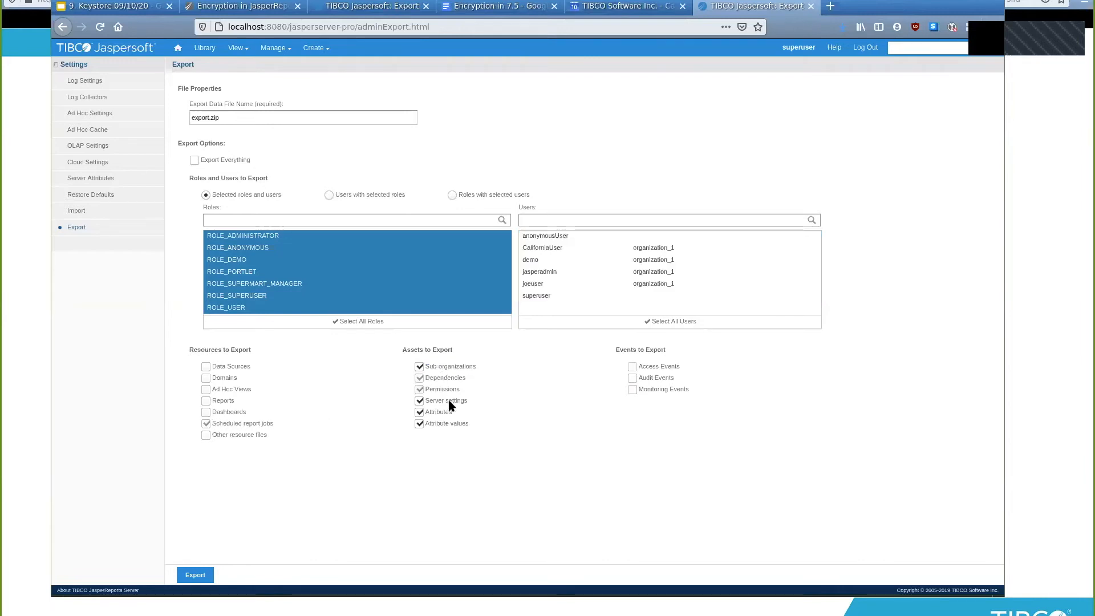
click(450, 401)
Run the export and save the resulting export.zip file
click(195, 575)
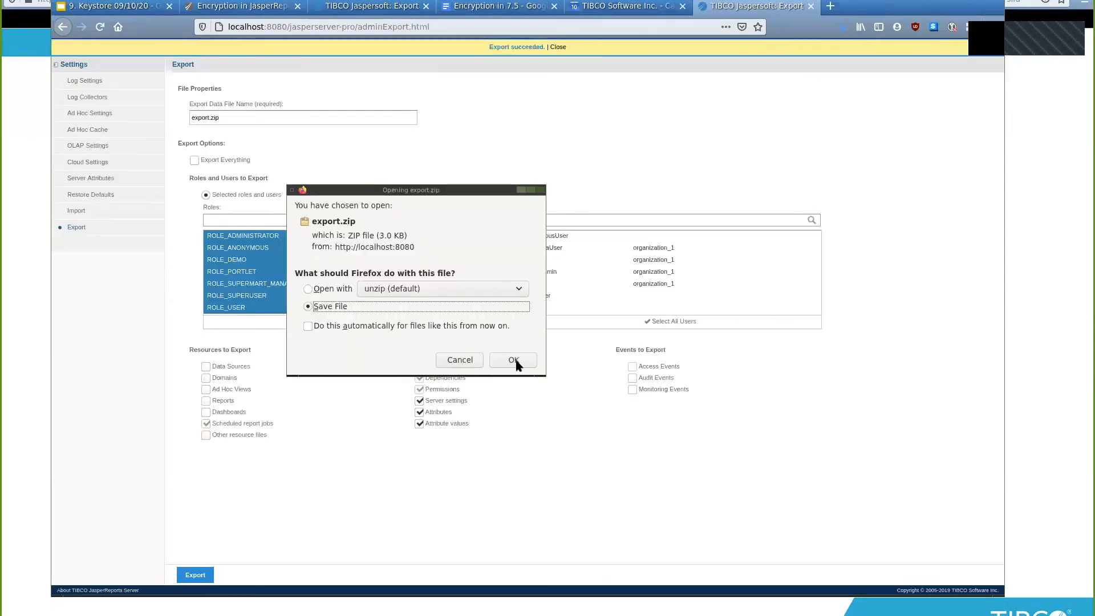
click(513, 360)
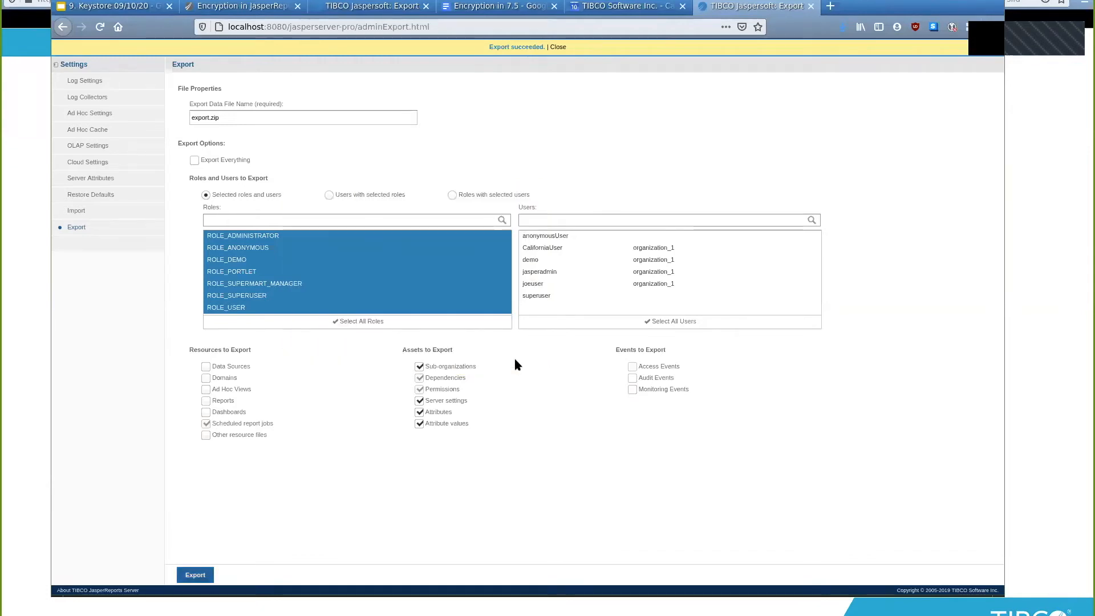
Return to the 172.17.18.24 server's import settings and choose Legacy Key as the import-export key
click(372, 10)
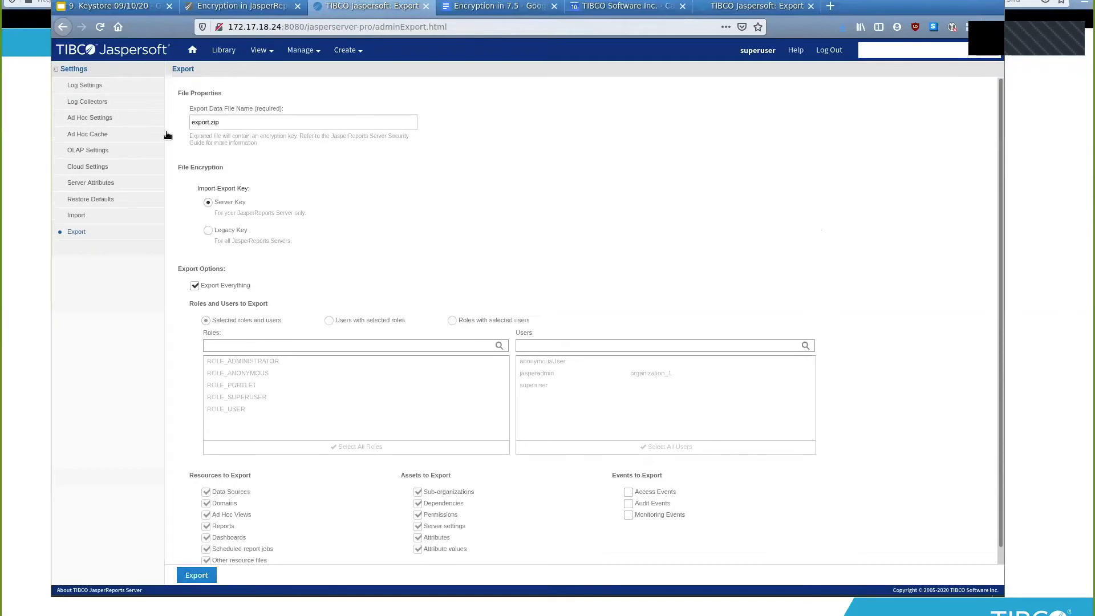
click(89, 215)
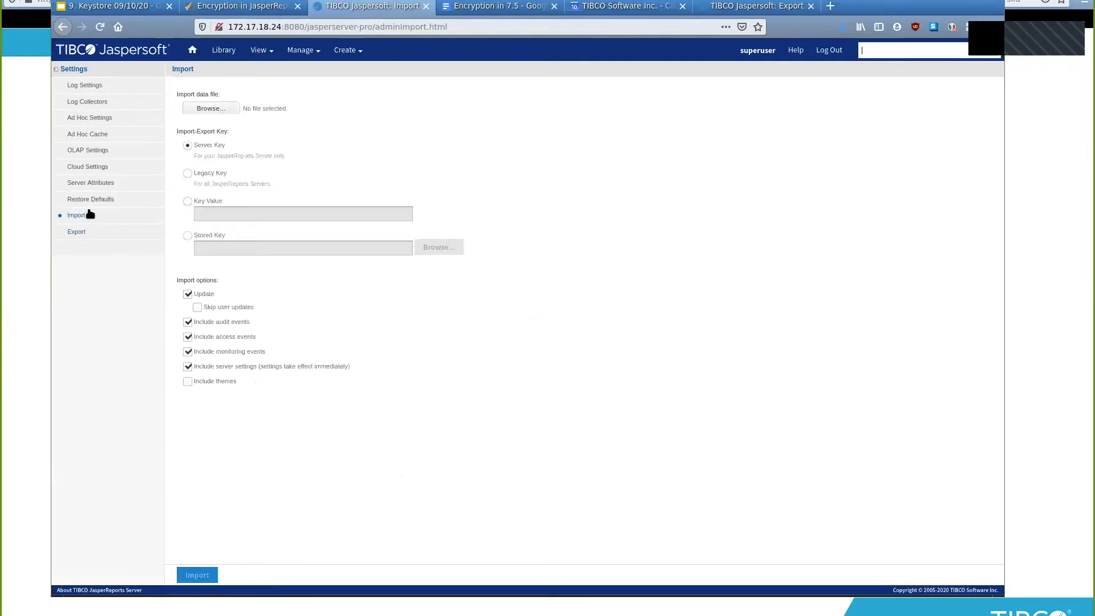
click(187, 174)
drag(197, 173, 224, 178)
click(223, 177)
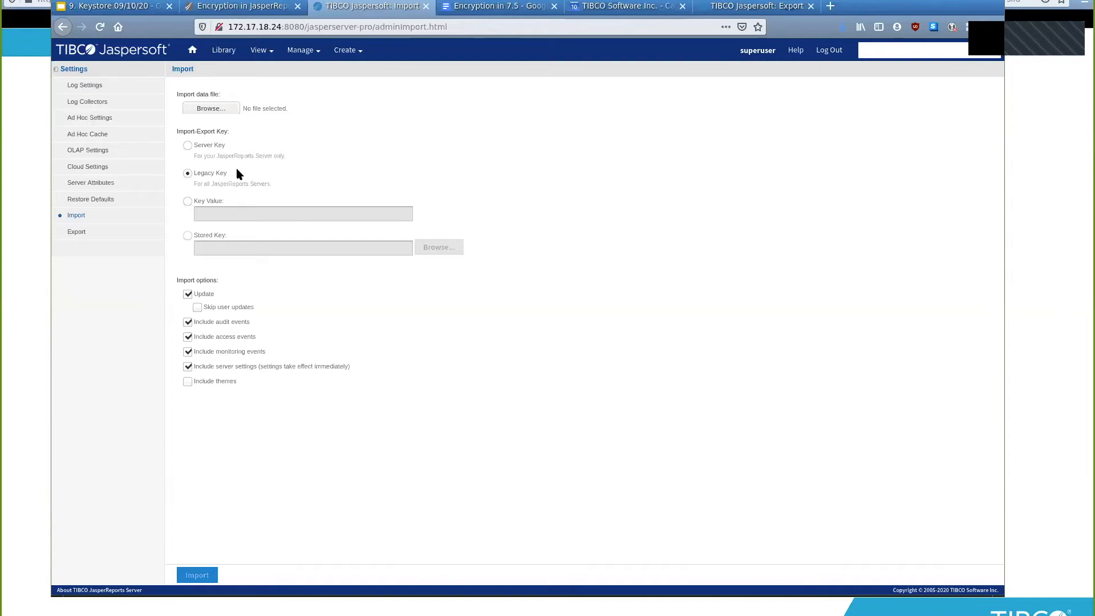
Import export(1).zip from the downloads folder and dismiss the notification
click(211, 108)
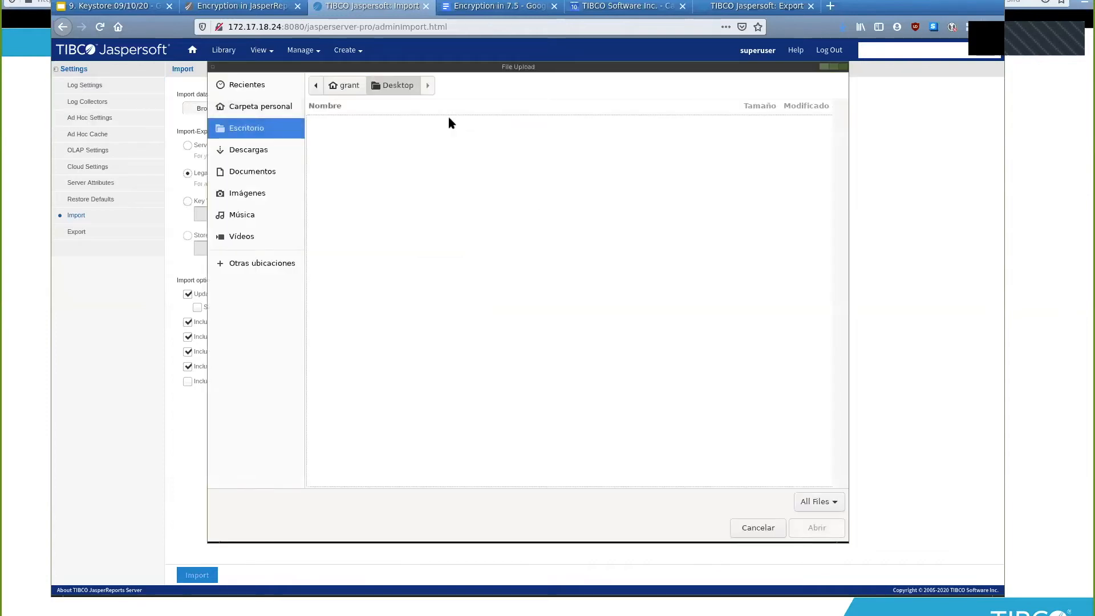
click(255, 147)
double_click(339, 121)
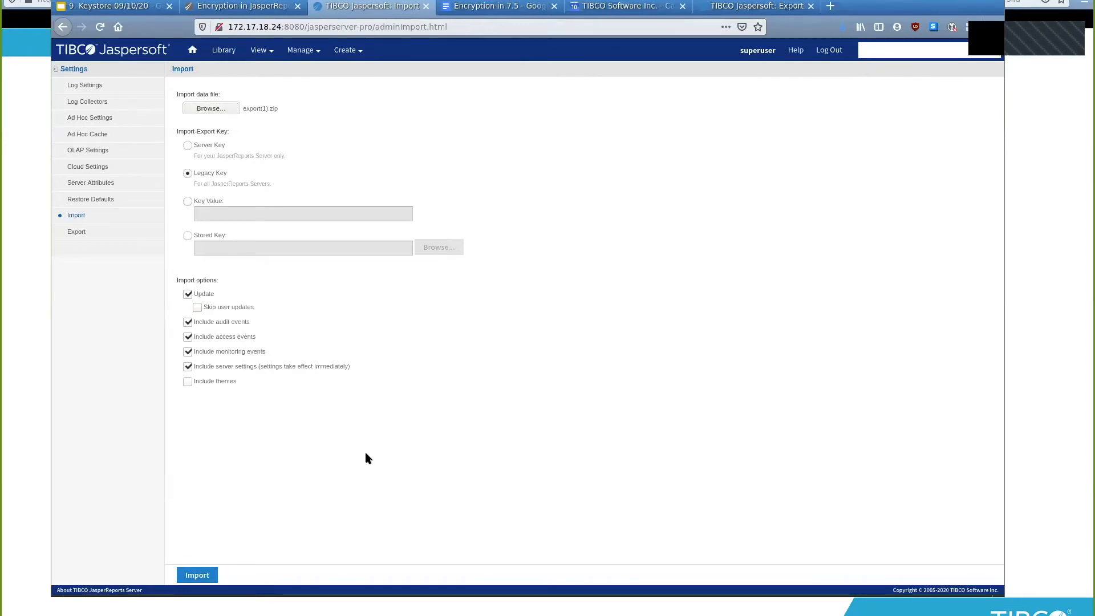
click(198, 575)
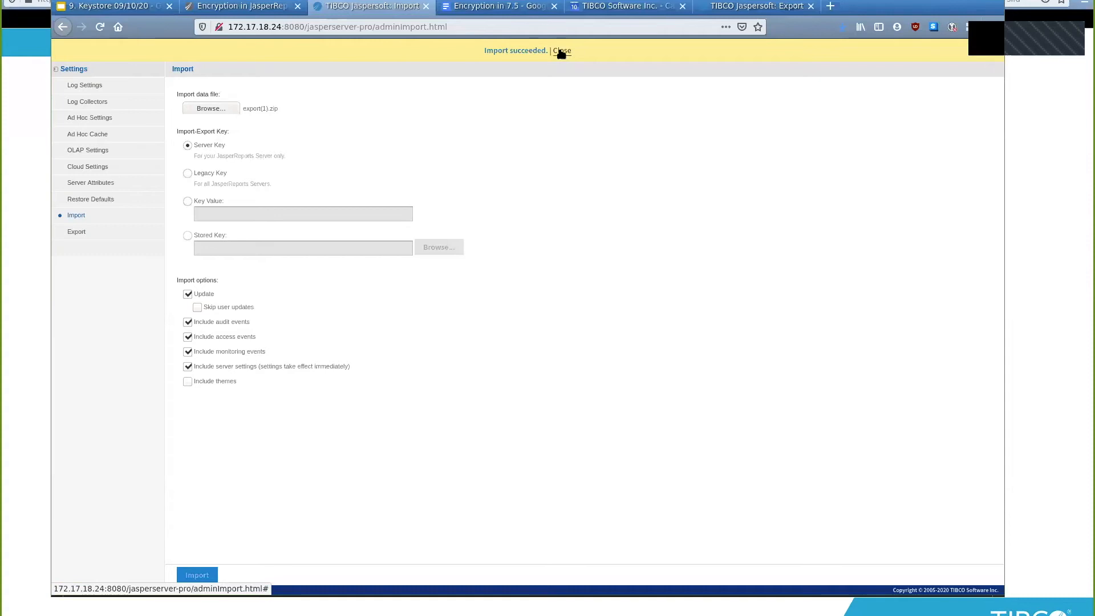
click(561, 51)
Check the repository's search results view after the import and go back to the home page
mouse_move(260, 51)
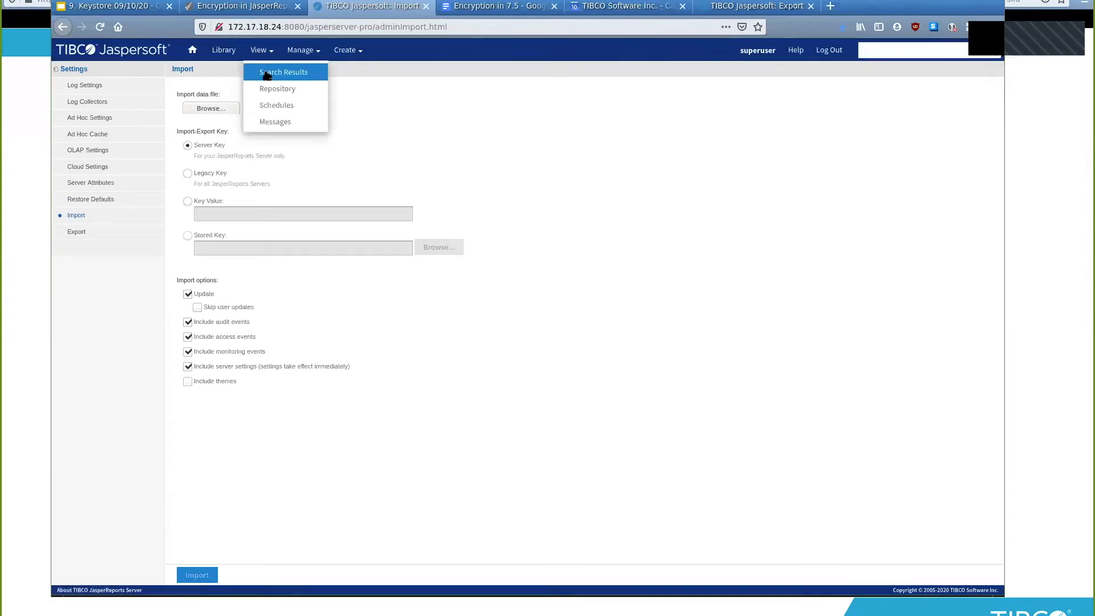
click(267, 76)
mouse_move(302, 50)
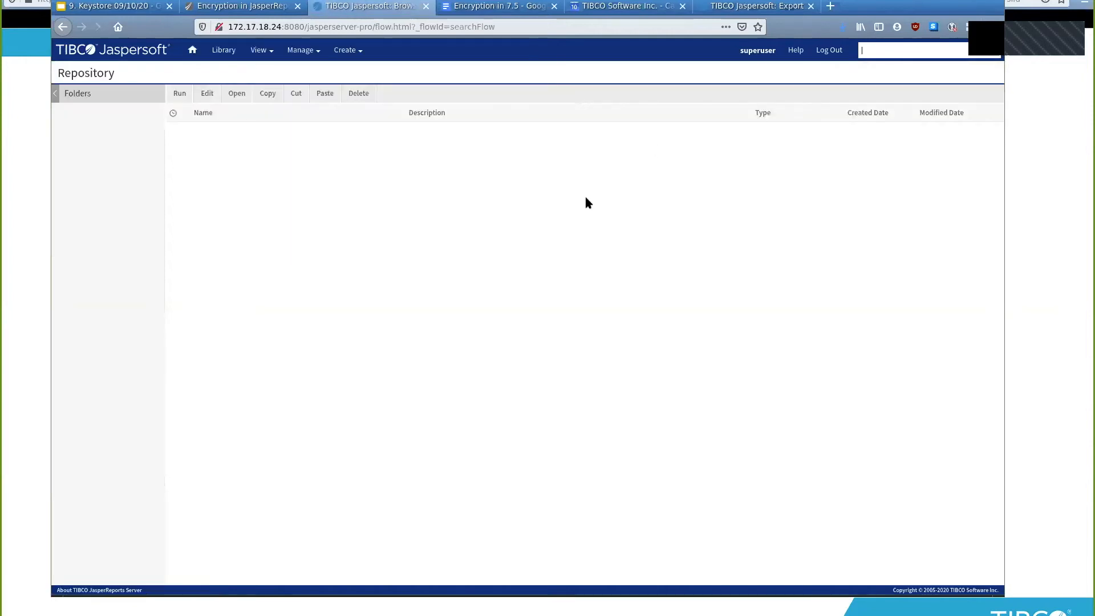
click(192, 49)
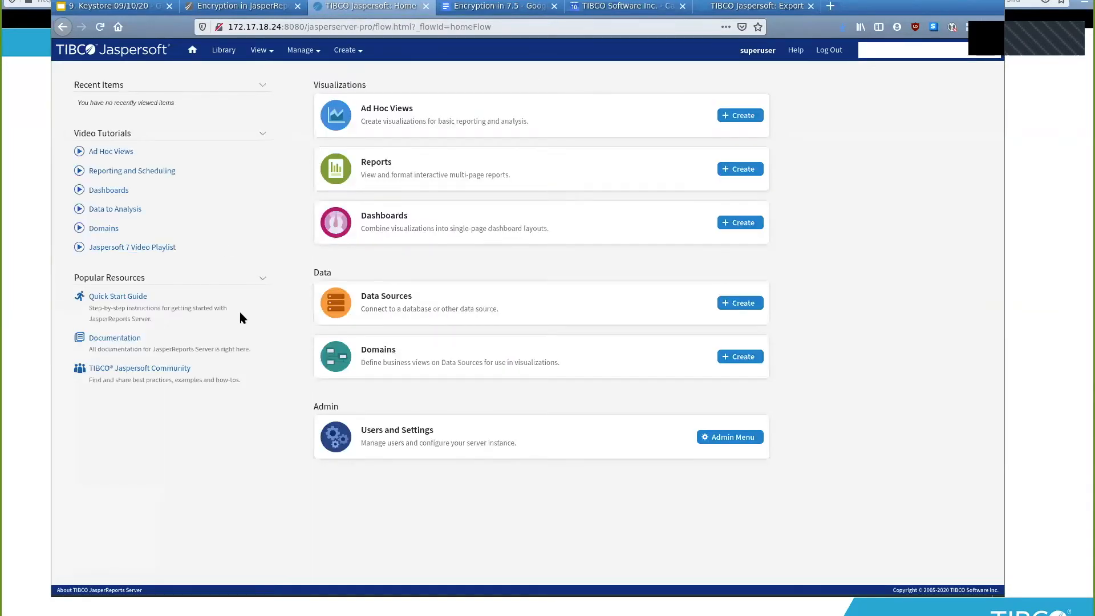
mouse_move(299, 54)
mouse_move(348, 53)
click(450, 28)
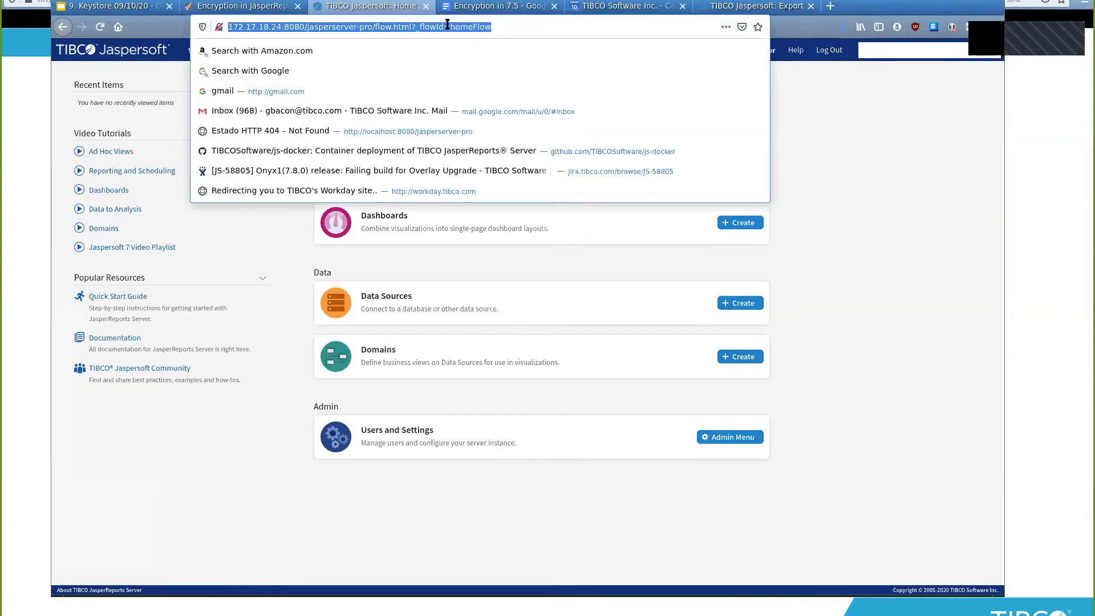
click(403, 26)
click(885, 161)
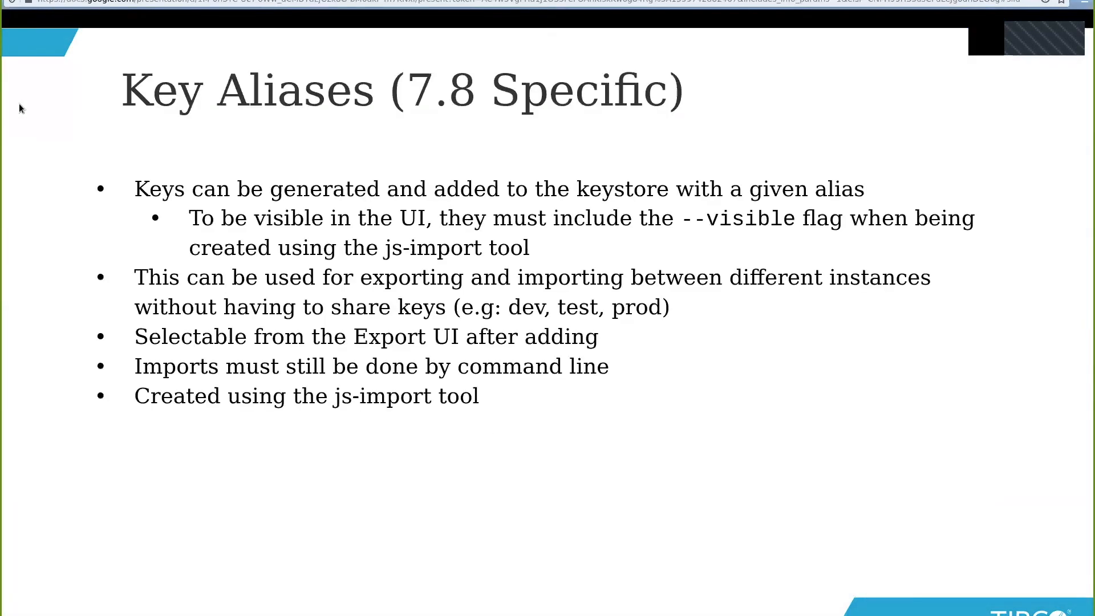
key(Left)
key(Left)
key(Left)
key(Left)
key(Left)
key(Left)
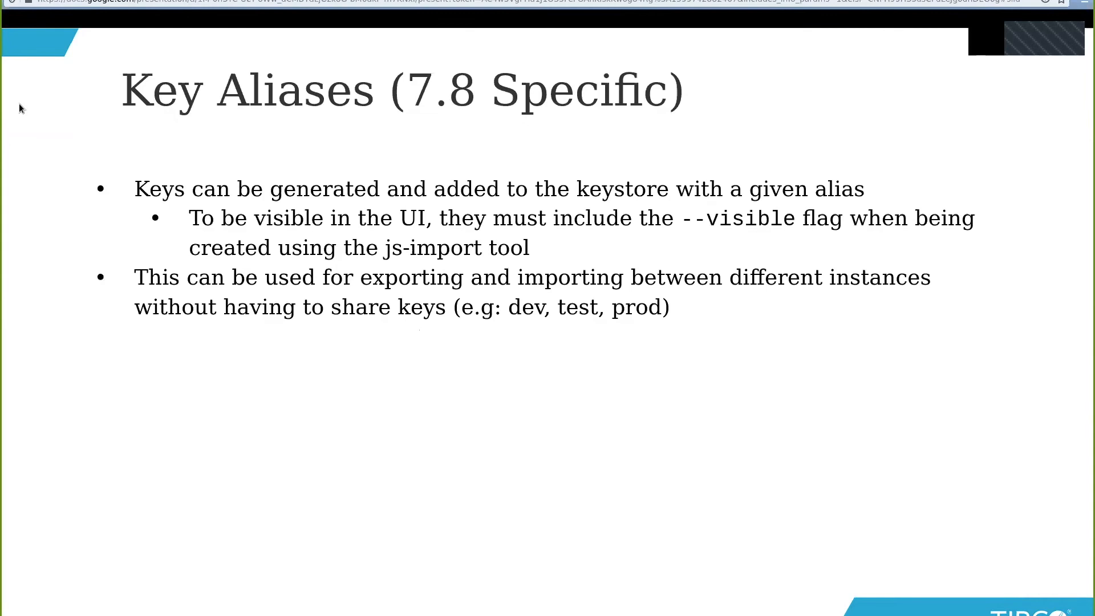
key(Left)
key(Right)
key(Right)
key(Right)
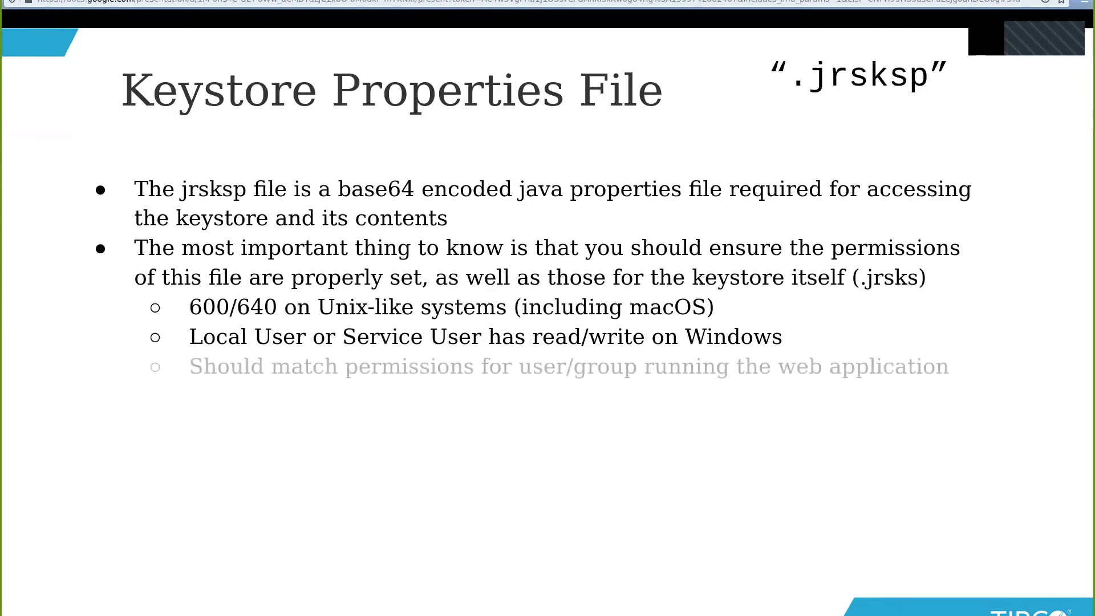
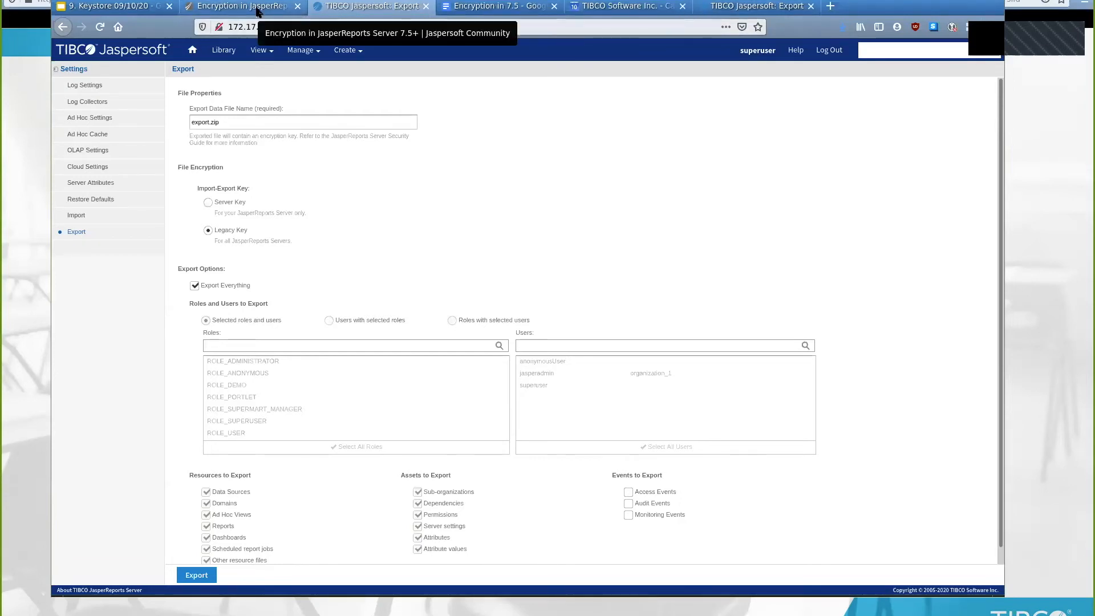
Examine the export/import and keystore file guidance in the "Encryption in JasperReports Server 7.5+" wiki article
key(ctrl+shift+Tab)
scroll(272, 289, up, 3)
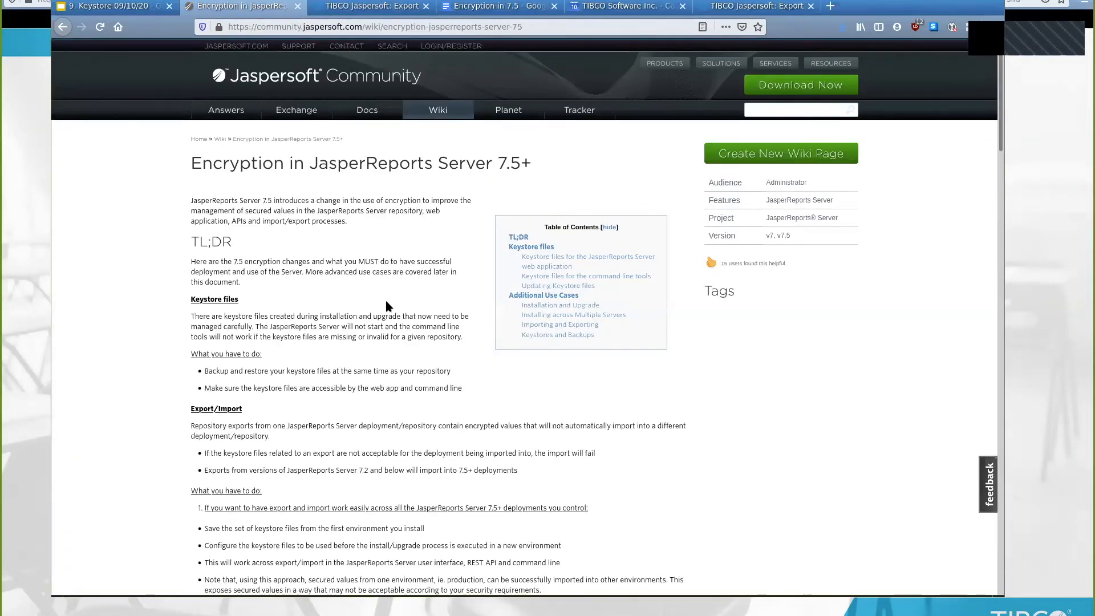
scroll(386, 306, down, 8)
key(alt+Tab)
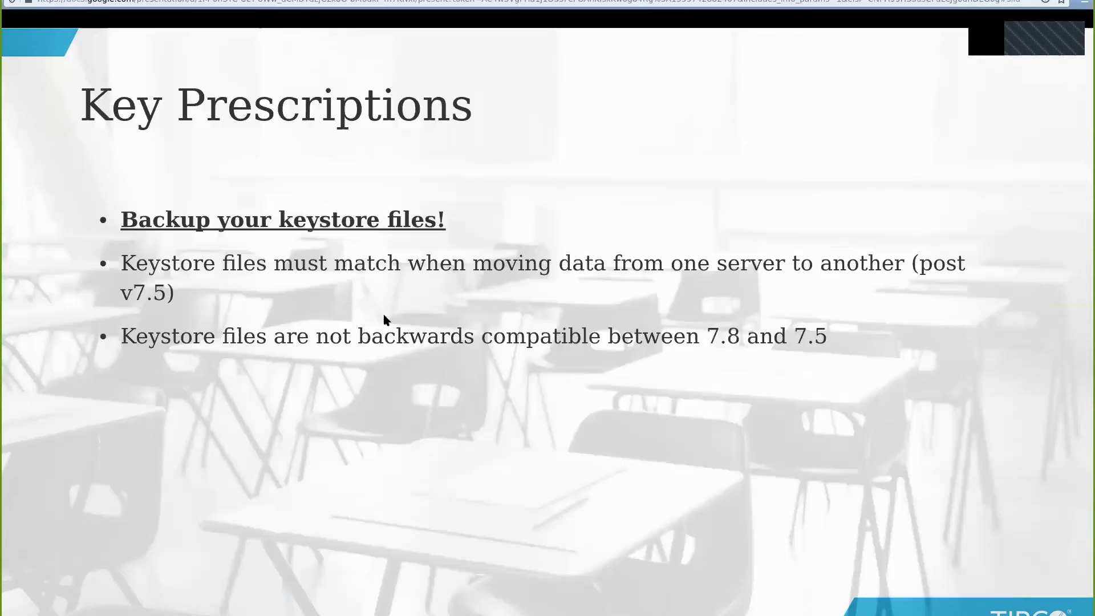
key(alt+Tab)
scroll(359, 314, down, 5)
scroll(343, 228, up, 5)
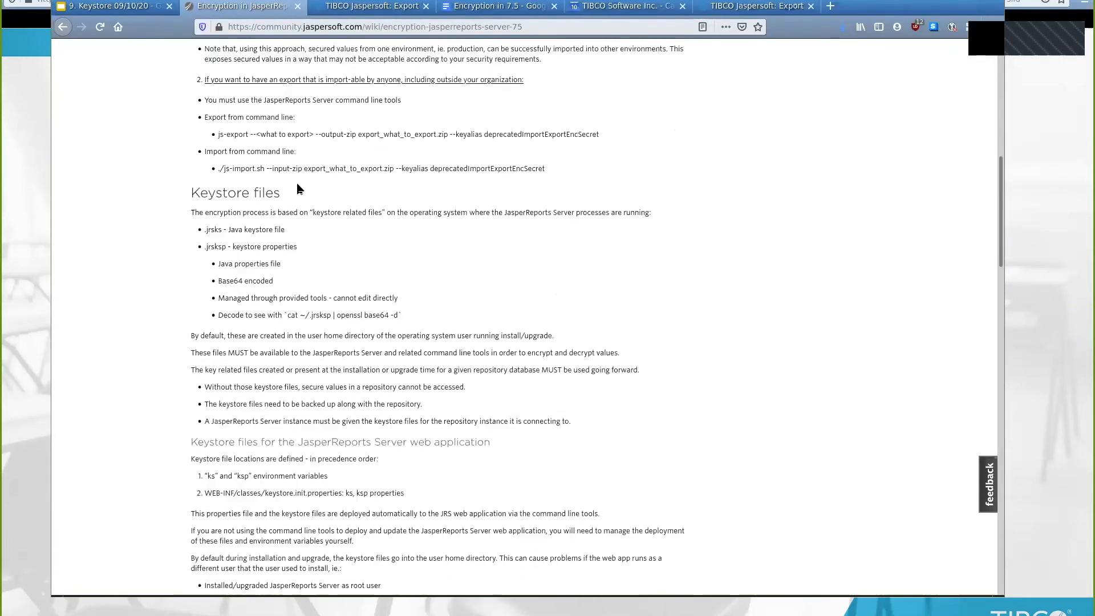
scroll(249, 257, down, 3)
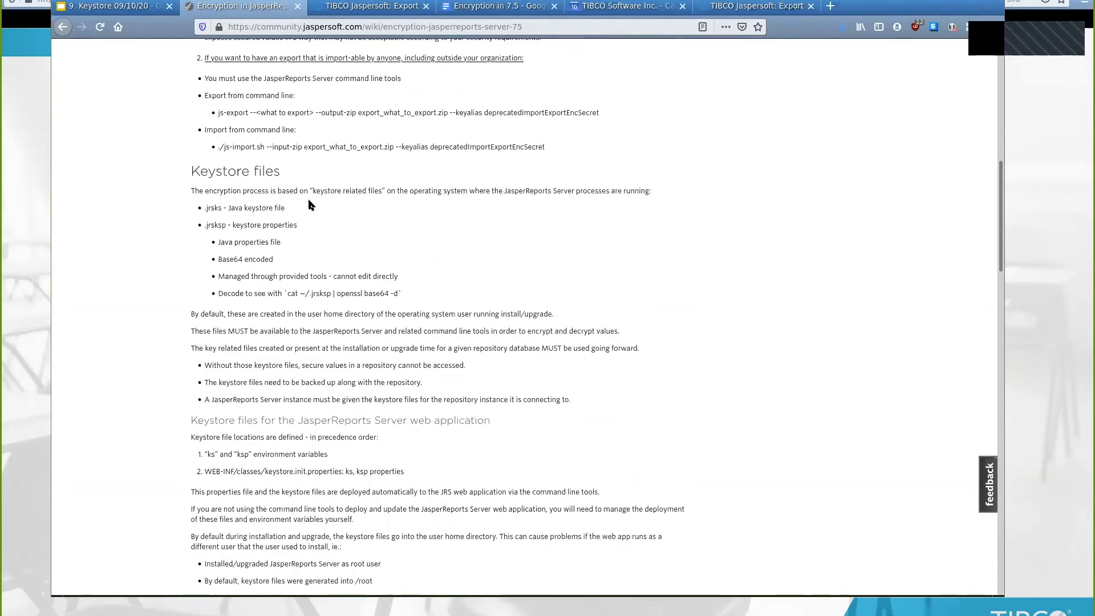
scroll(219, 217, up, 8)
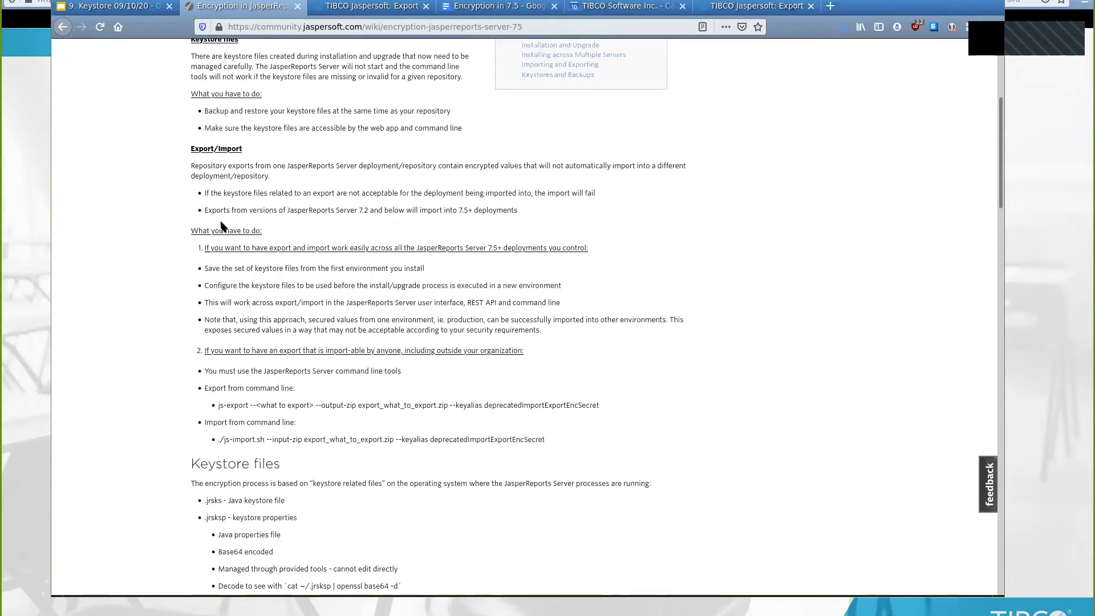
scroll(221, 222, up, 3)
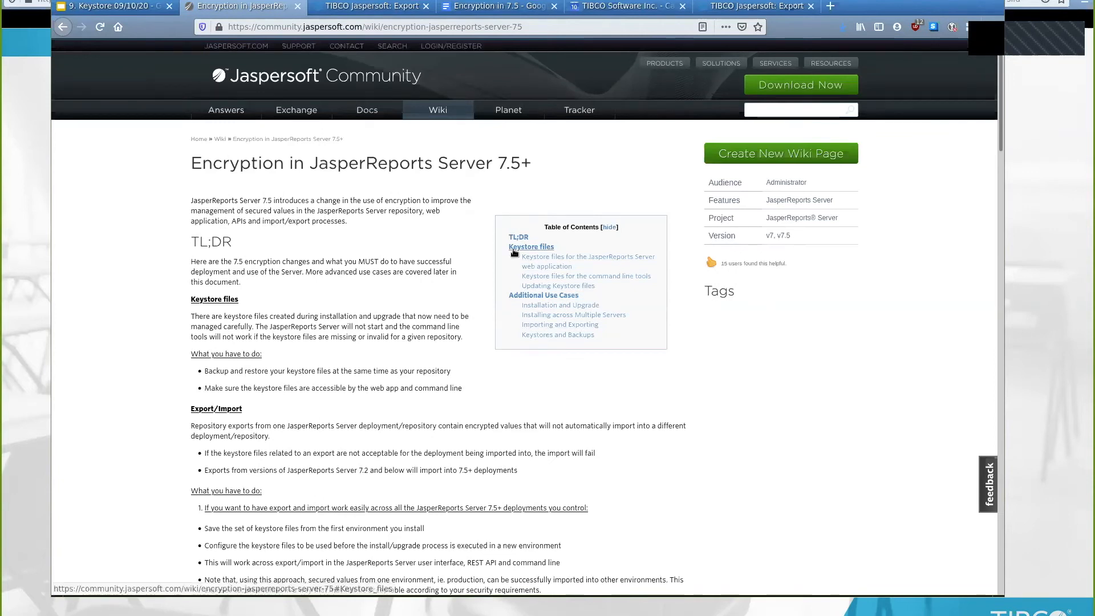
scroll(268, 300, down, 3)
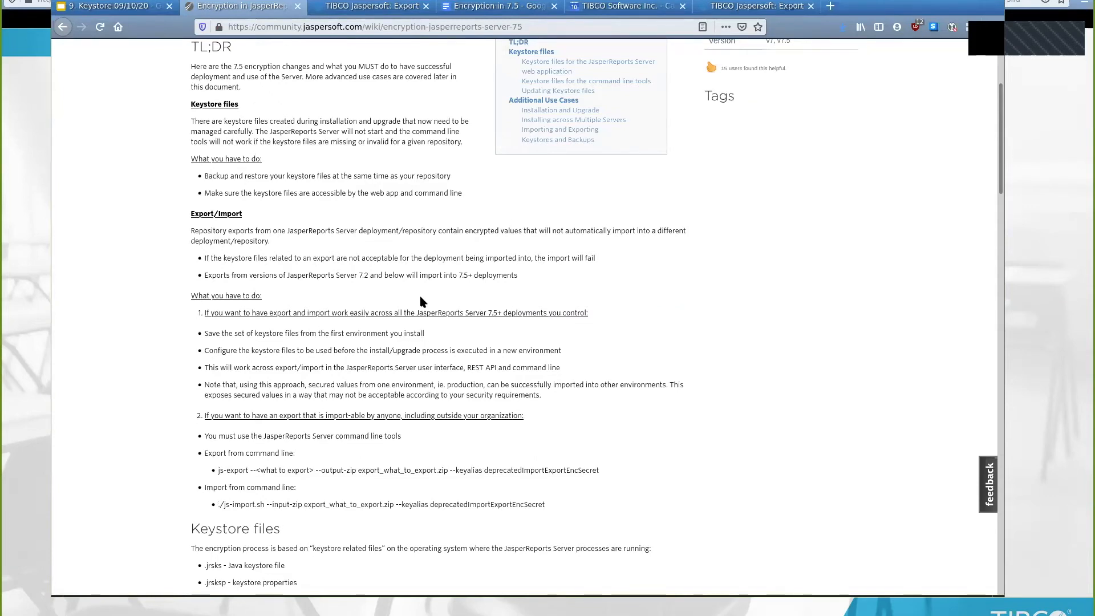
scroll(357, 330, down, 3)
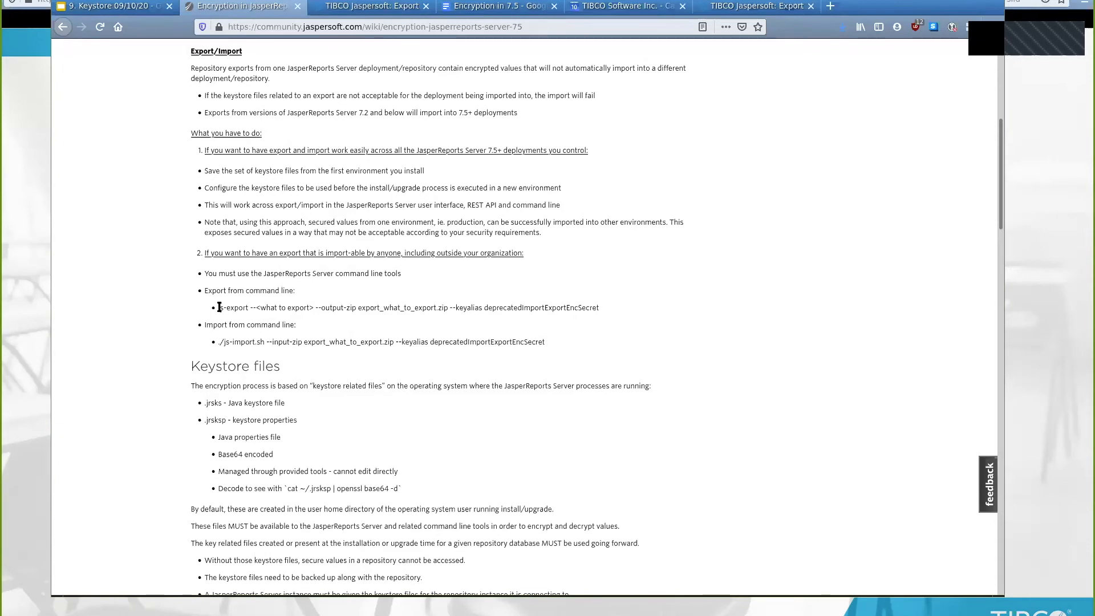
Switch to the terminal, change into the buildomatic directory of jasperreports-server-7.2.1 and list its contents
key(alt+Tab)
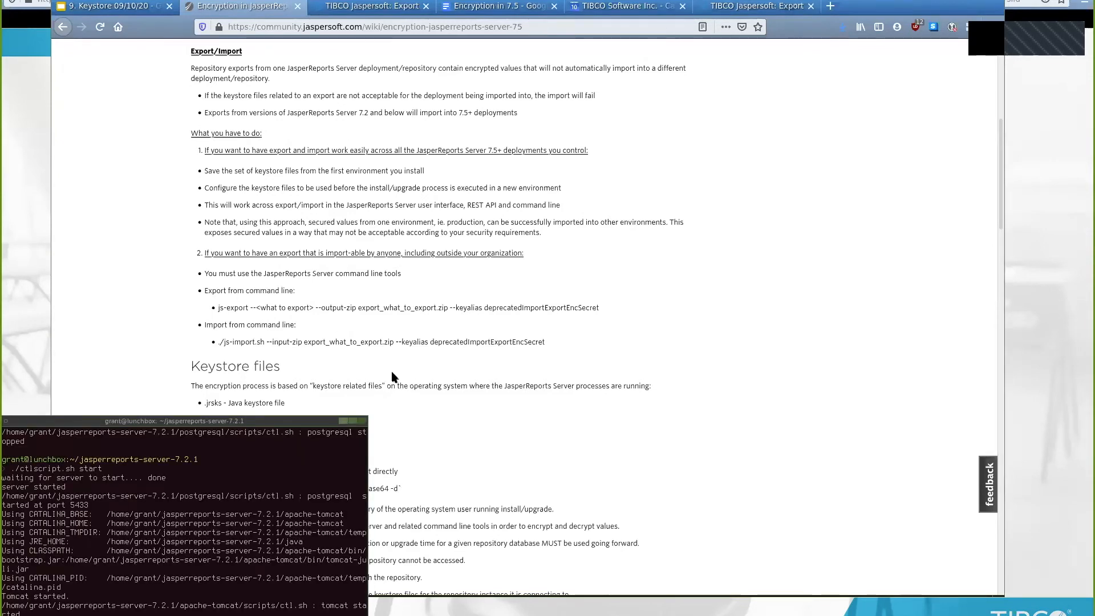
text(cd buildomatic)
key(Return)
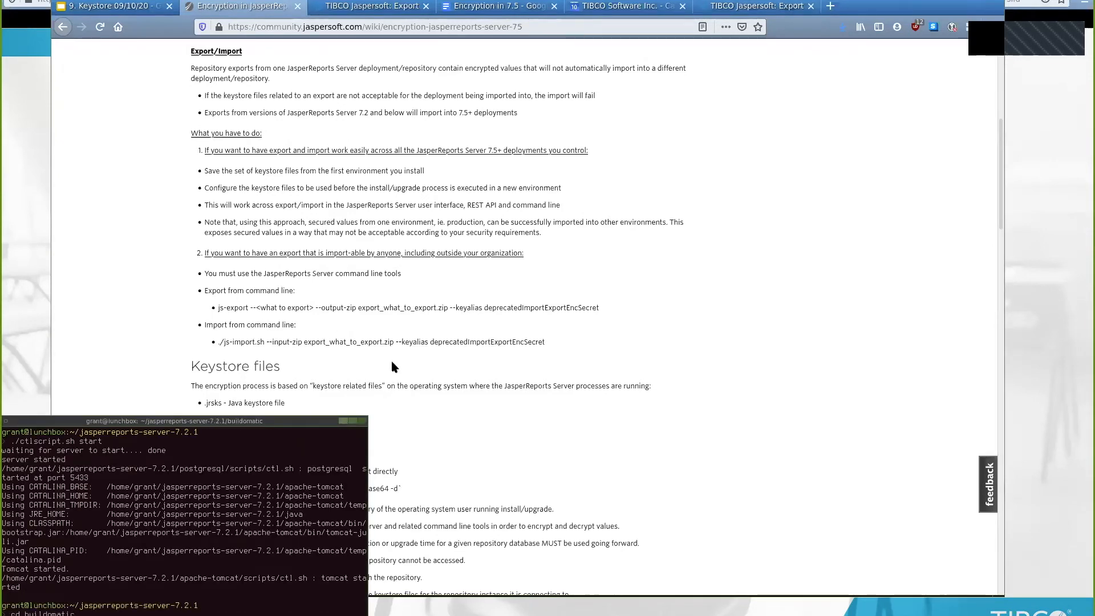
text(ls)
key(Return)
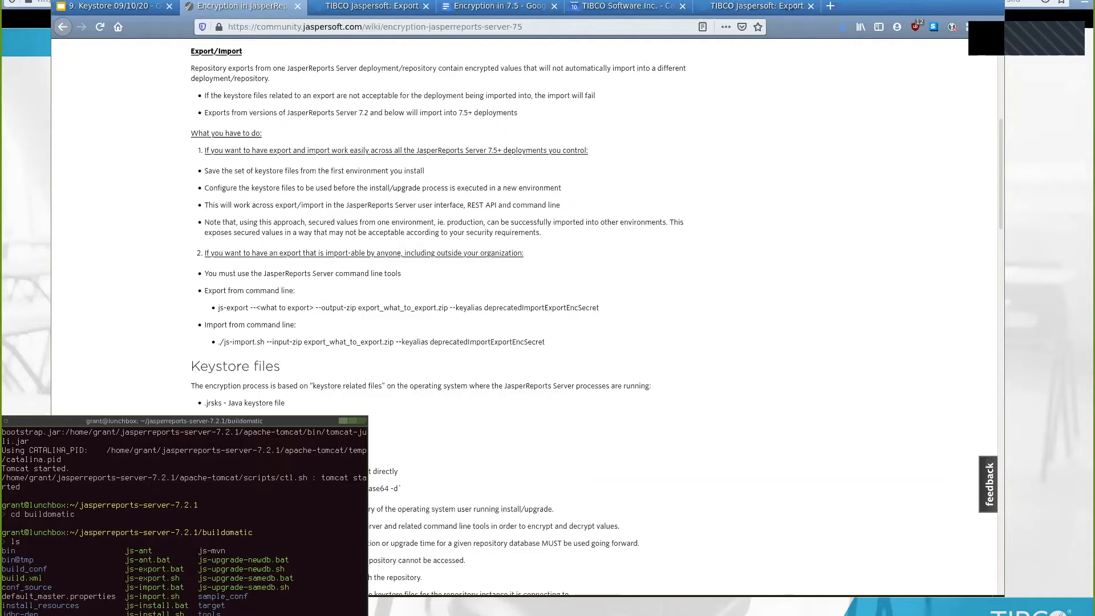
Enter the command ./js-export.sh --everything --output-zip ~/myExport.zip --keyalias at the prompt without running it
text(./js-ex)
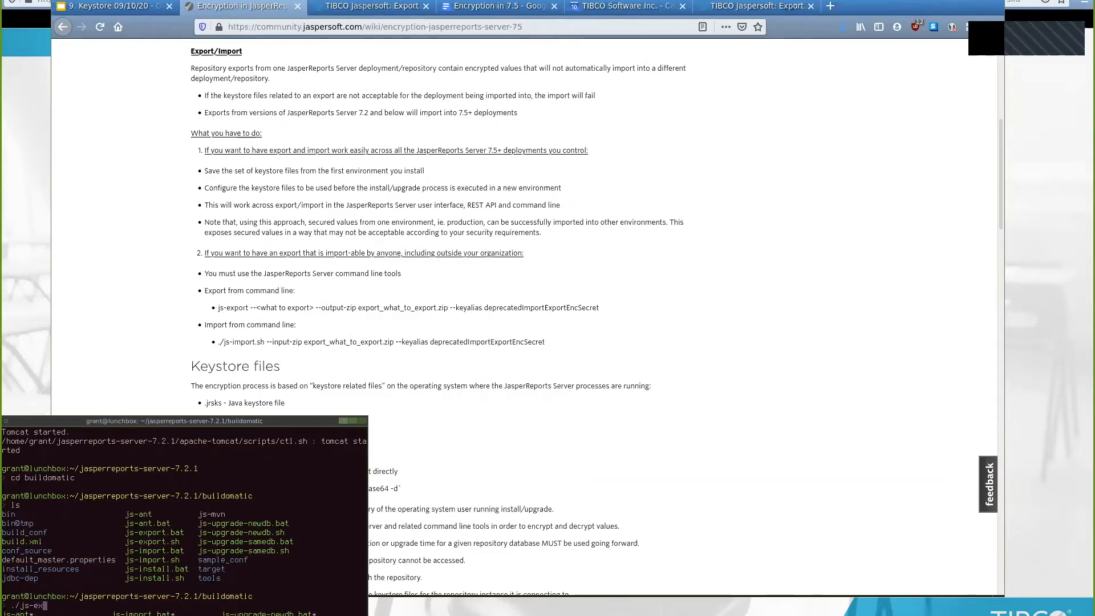
text(port.sh --ever)
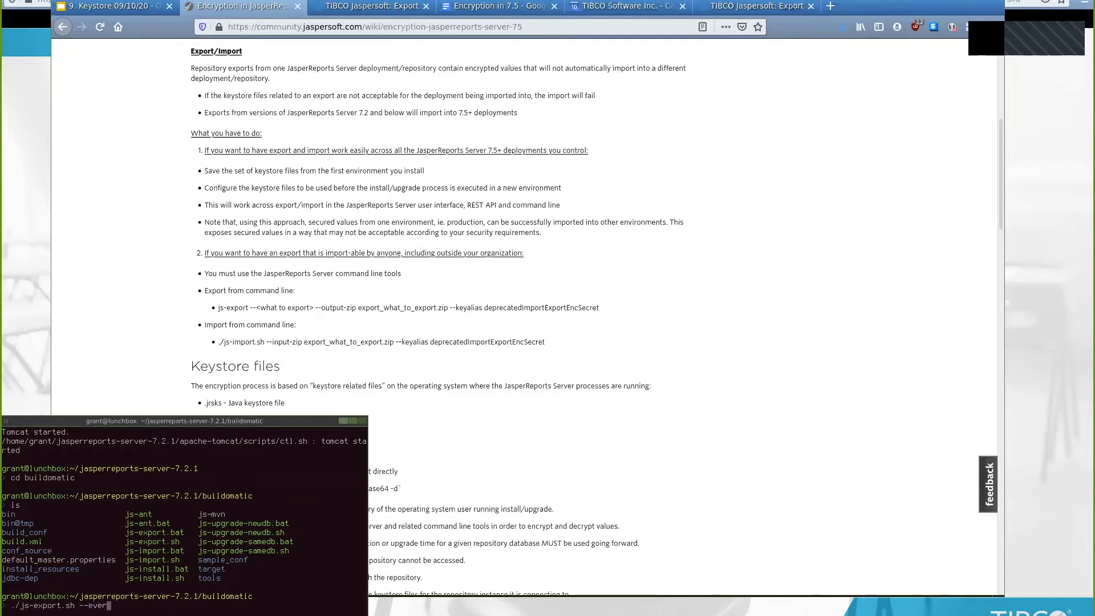
text(ything --output-zip myExport)
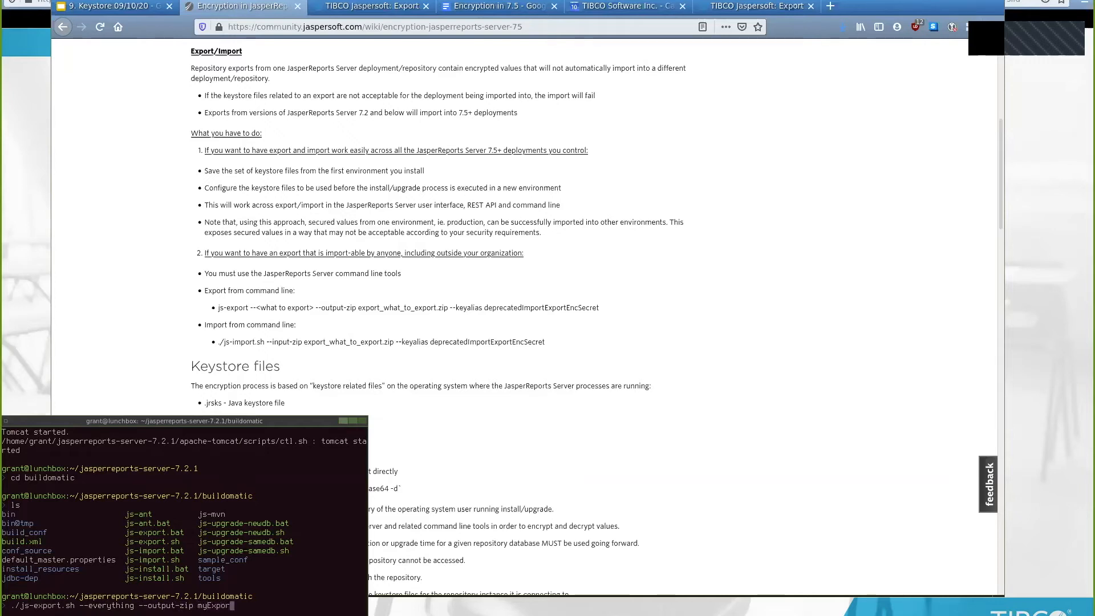
key(Left)
key(Left)
key(Left)
key(Left)
key(Left)
key(Left)
key(Left)
key(Left)
text(~/)
key(End)
text(.zip --keyalias)
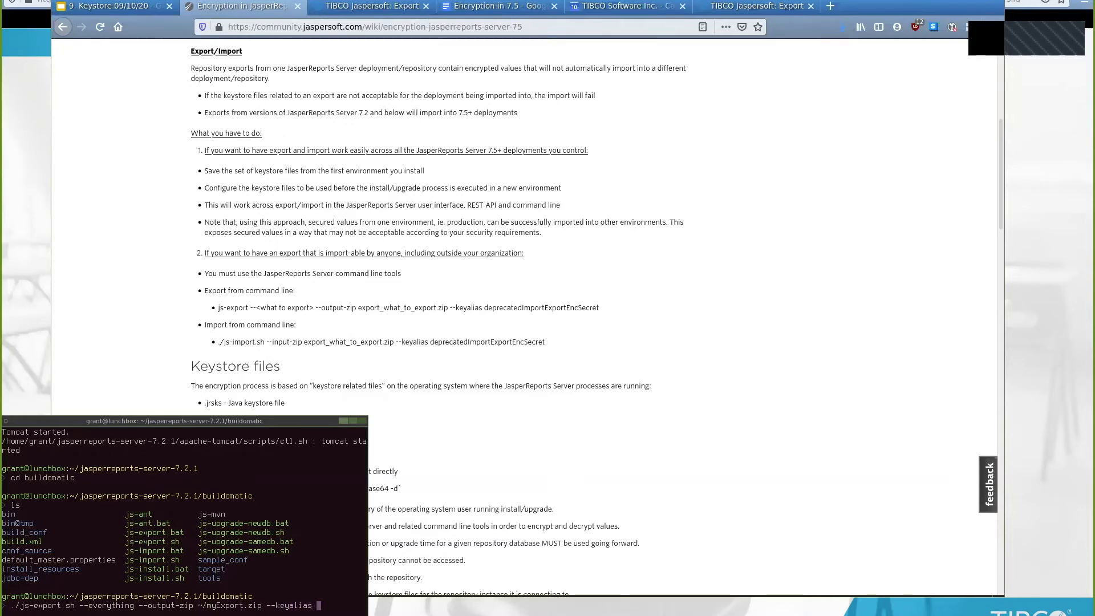
Copy the key alias deprecatedImportExportEncSecret from the wiki's export example to the end of the js-export command
double_click(536, 307)
key(alt+Tab)
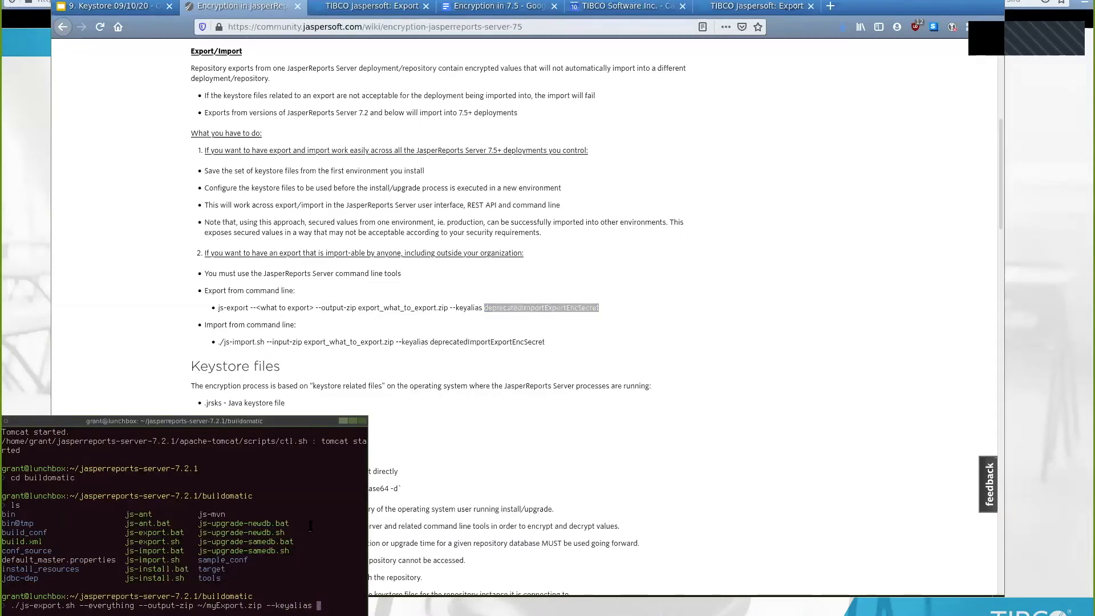
middle_click(311, 526)
key(End)
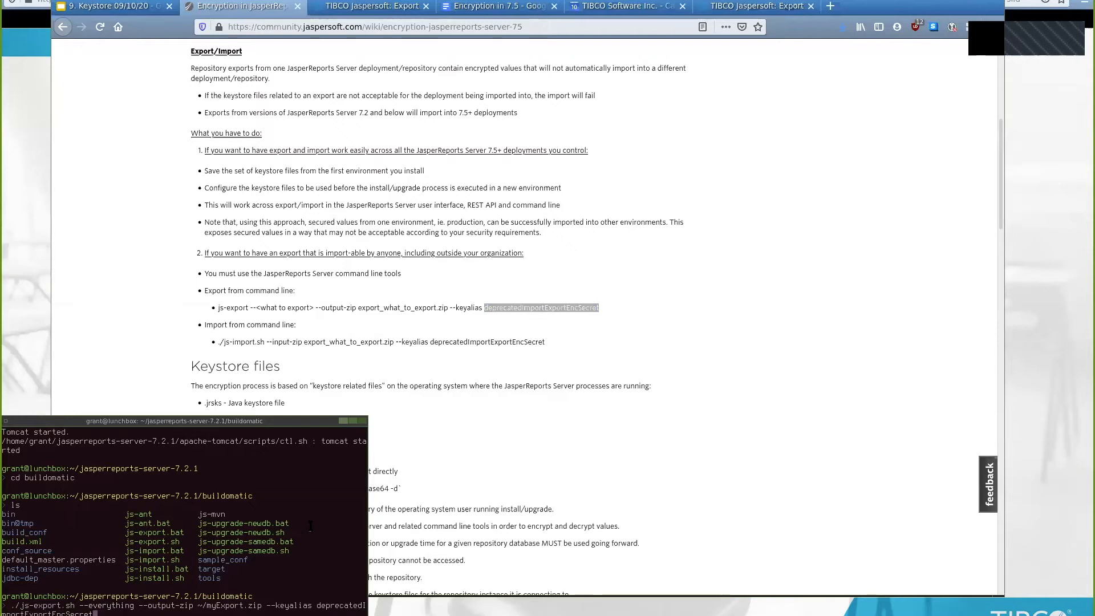
Review the wiki's command-line examples, enlarge the terminal so the command fits on one line, and try to run the export
key(alt+Tab)
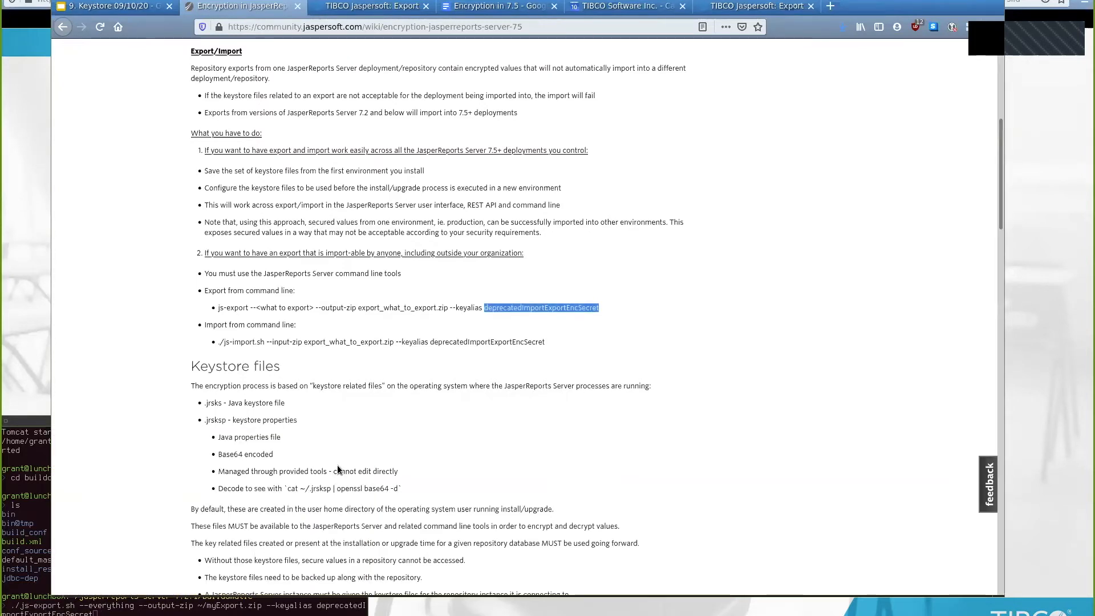
scroll(612, 348, down, 2)
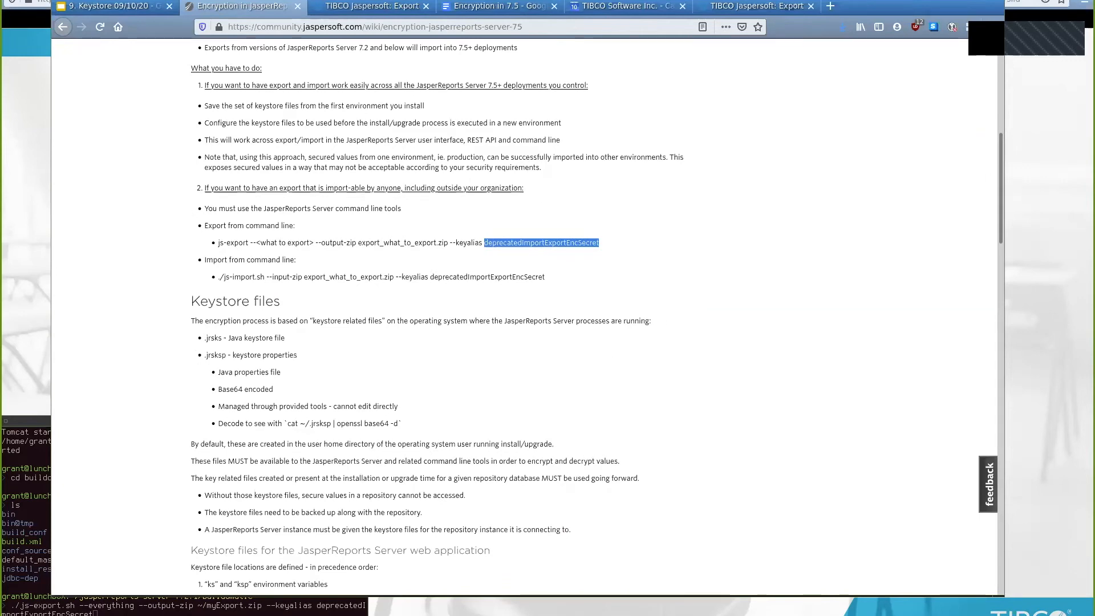
scroll(612, 348, down, 1)
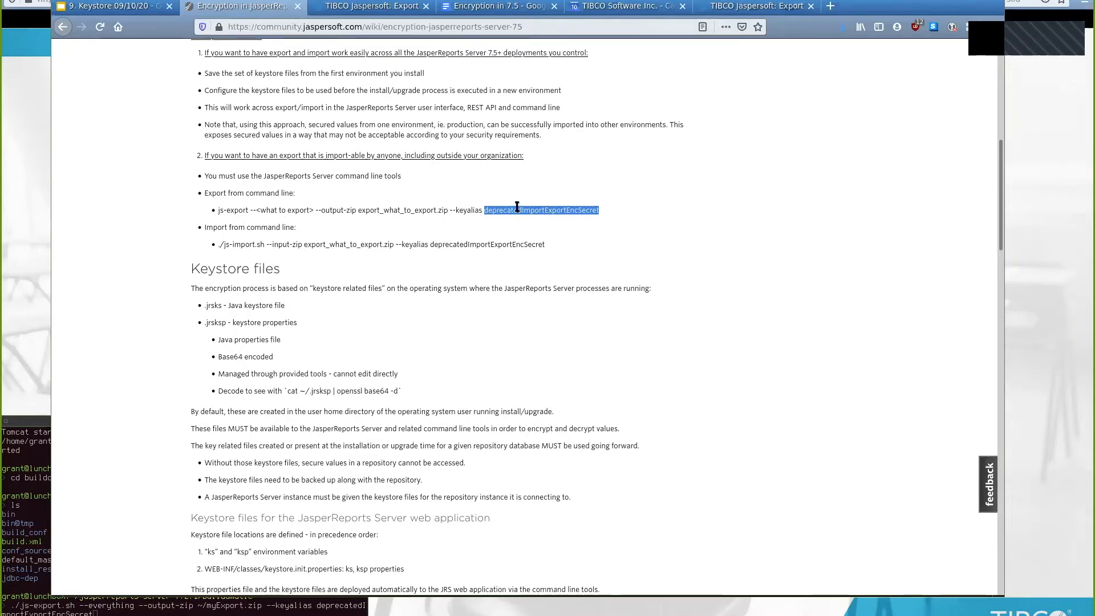
click(517, 207)
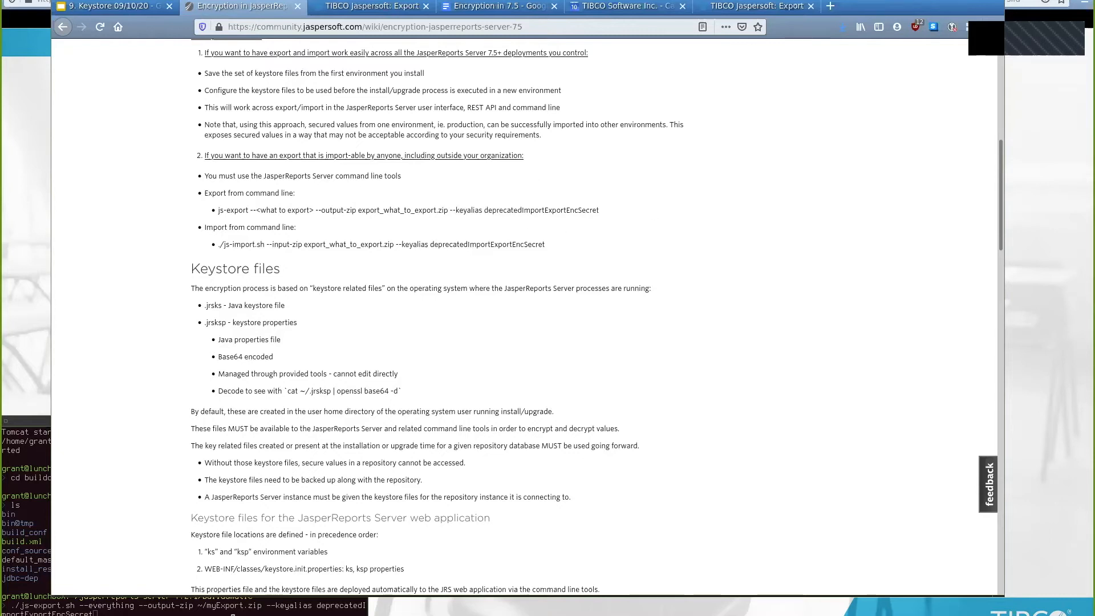
click(236, 612)
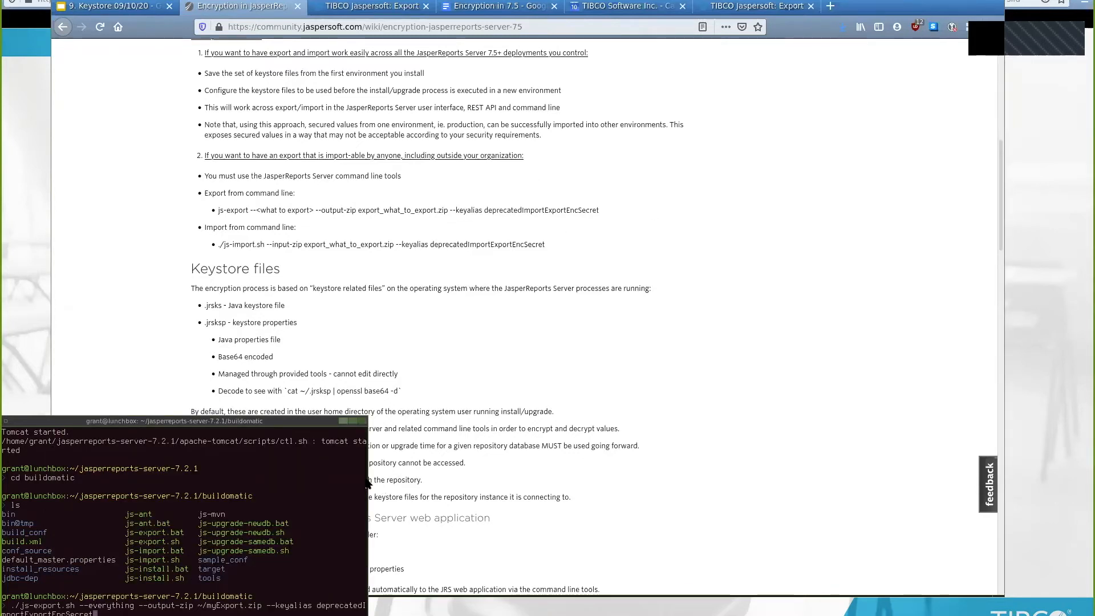
drag(314, 478, 515, 444)
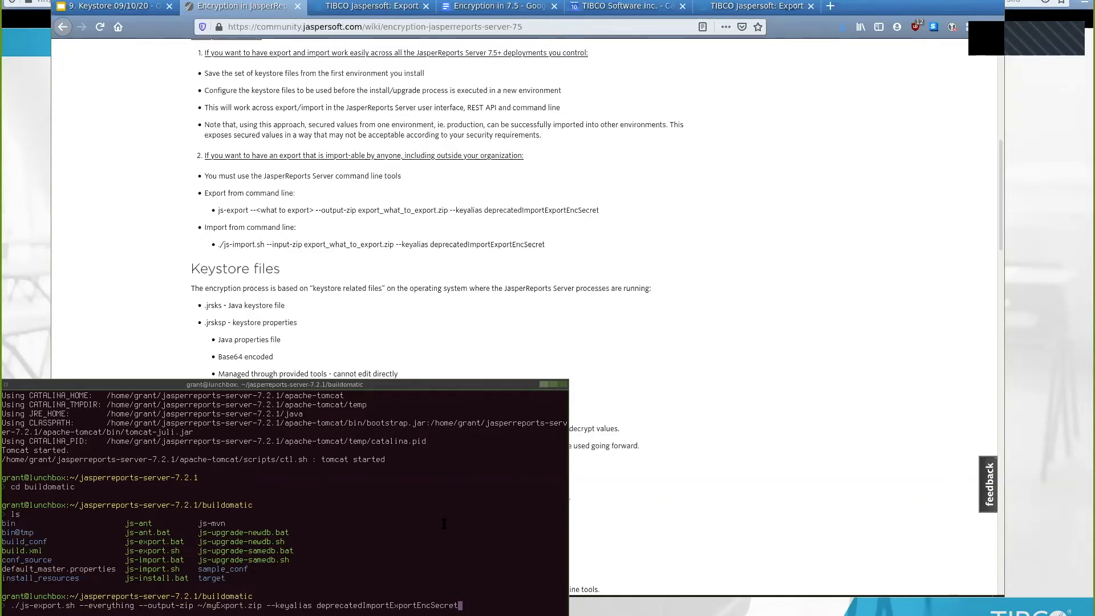
key(Return)
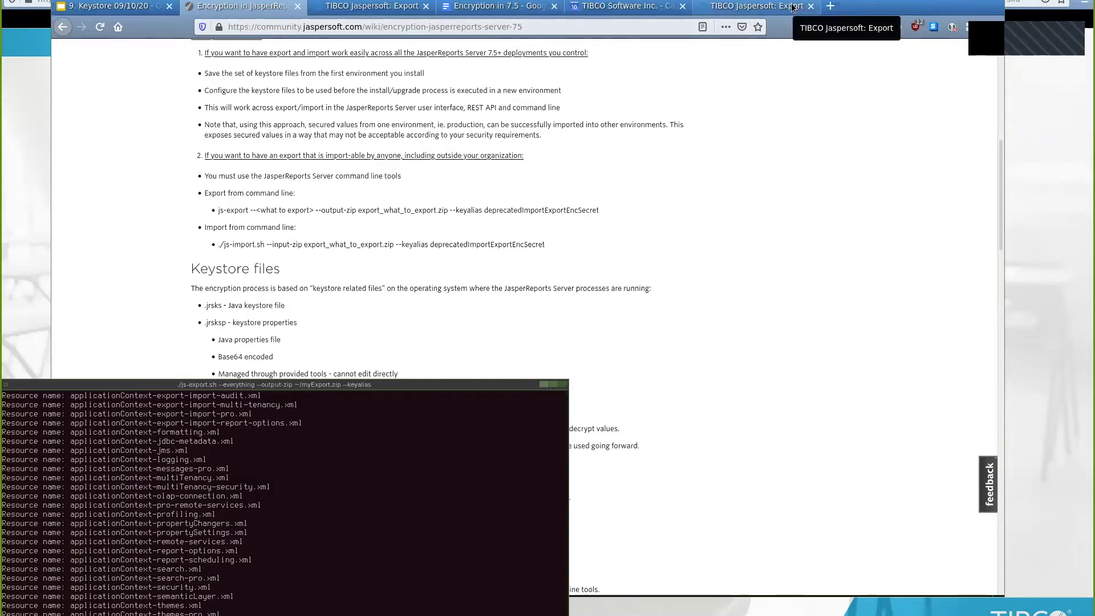
Check the 172.17.18.24 server's export settings during the export, and start an ls of home-directory entries beginning with m in the terminal
click(365, 7)
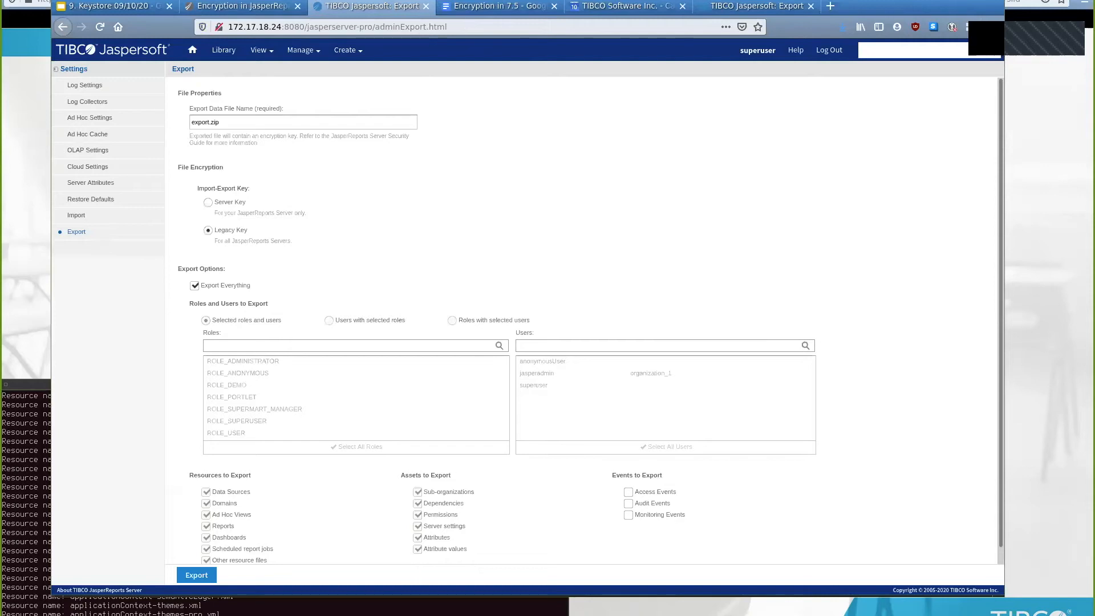
click(224, 7)
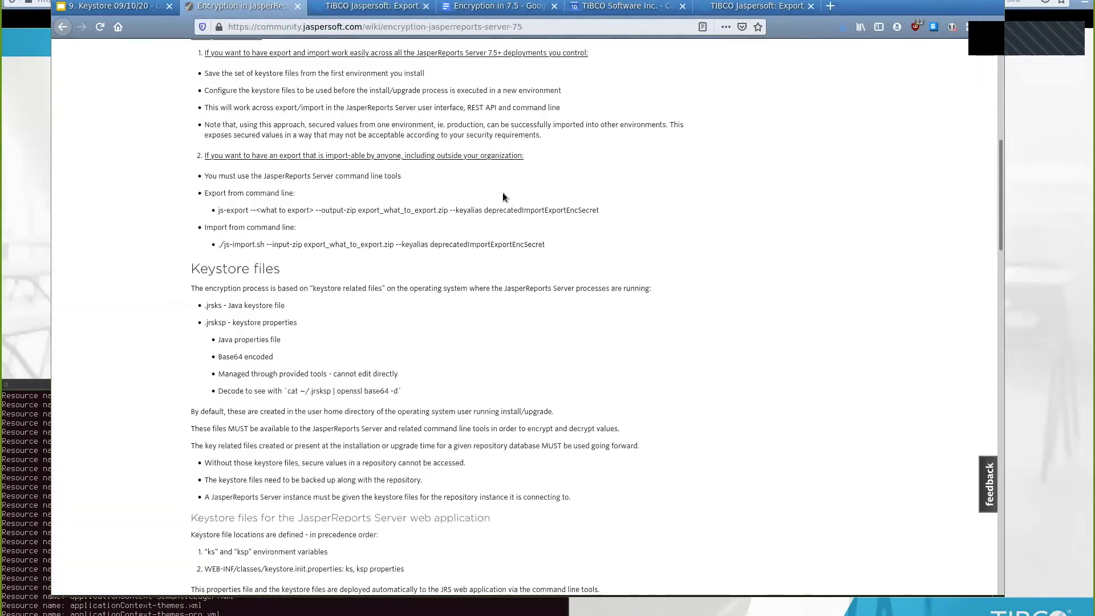
click(367, 599)
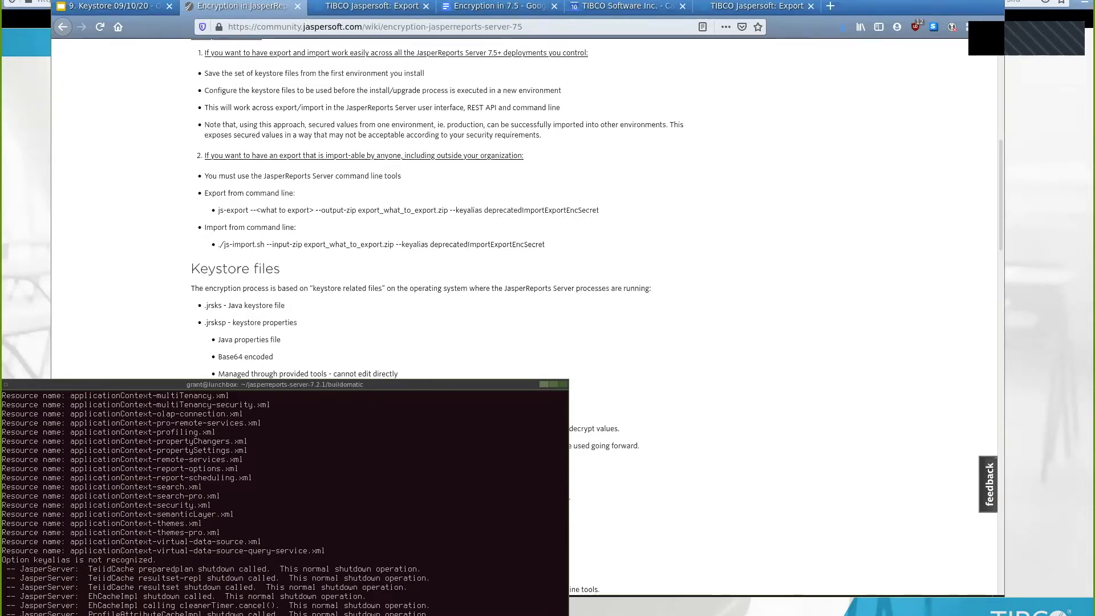
text(ls ~/m)
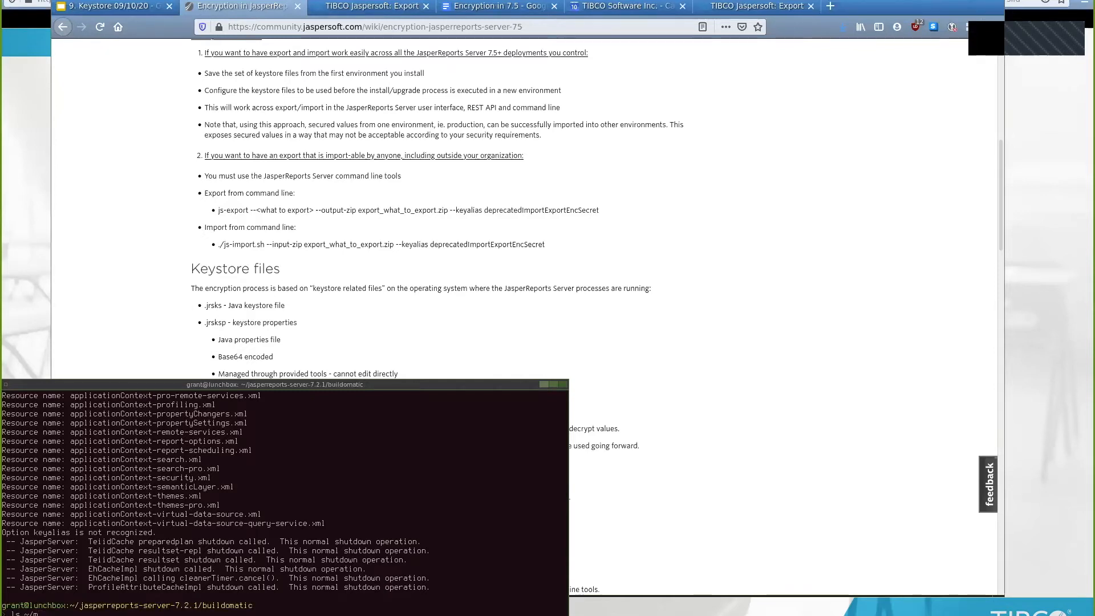
Compare the export settings pages of the 172.17.18.24 and localhost servers, and return to the presentation
key(alt+Tab)
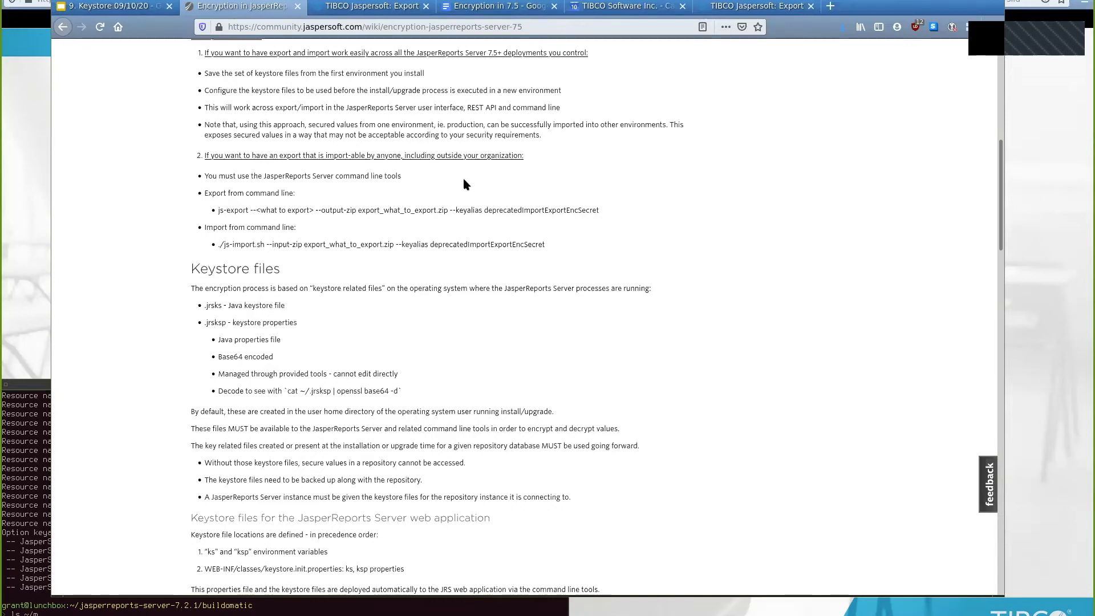
click(340, 4)
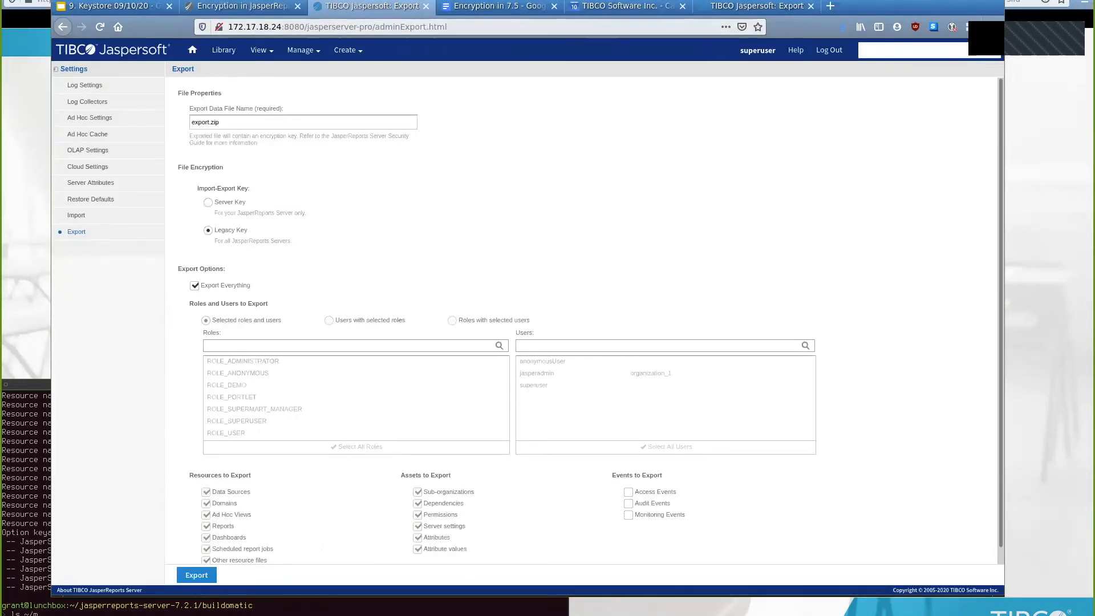
click(735, 4)
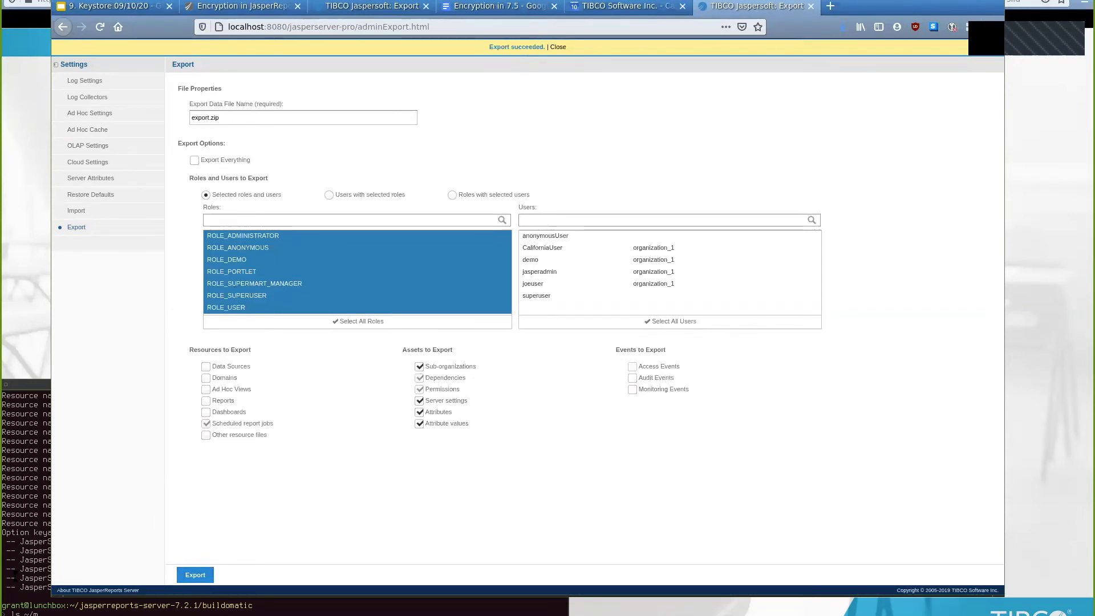
click(240, 7)
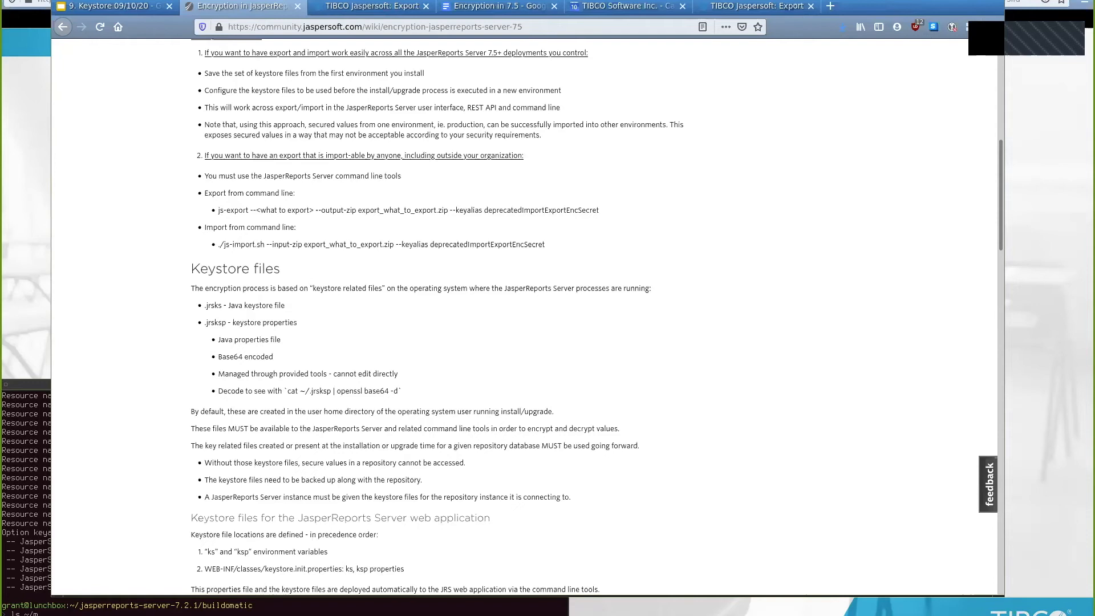
click(46, 266)
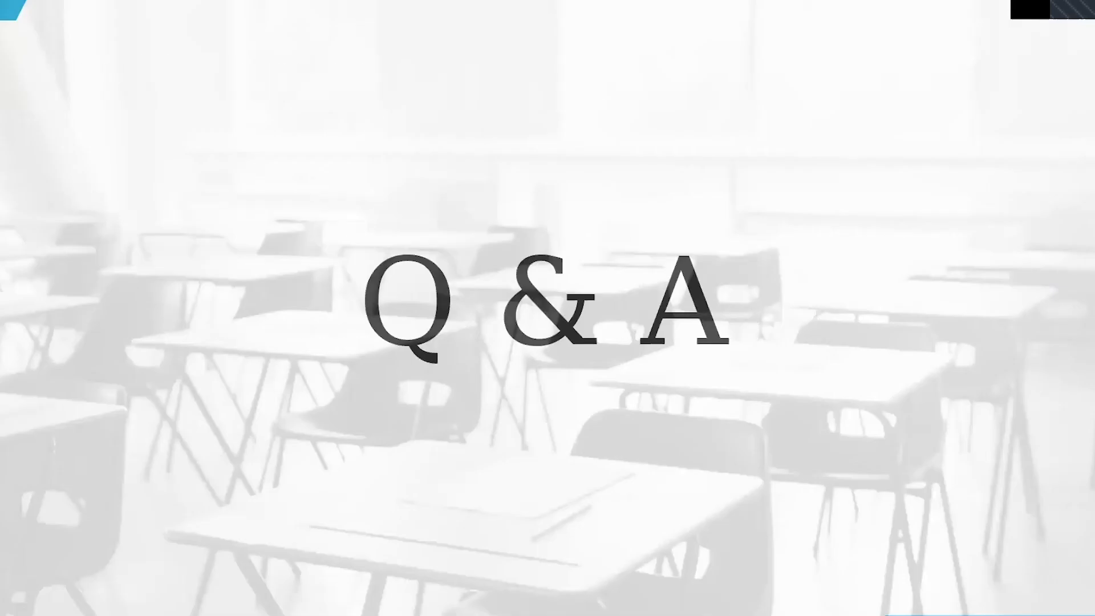